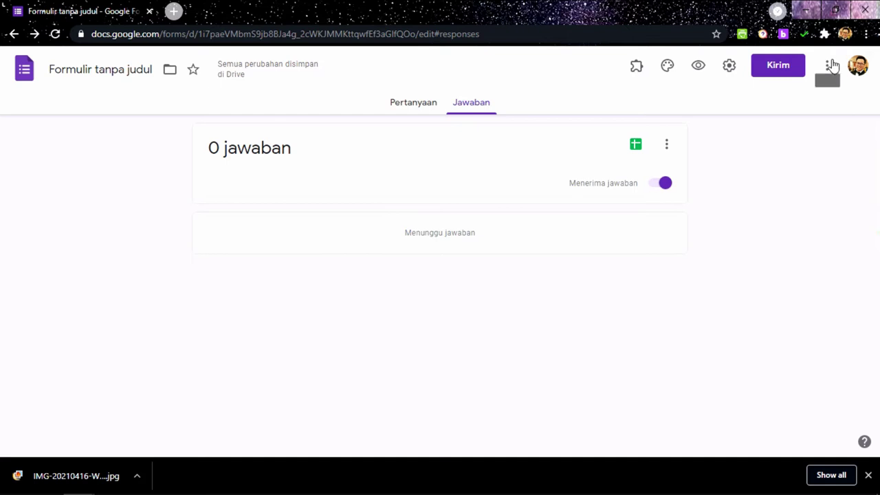
# - Search the Google Workspace Marketplace for the Timer + Proctor add-on, view its details page, and close the marketplace
pyautogui.click(829, 66)
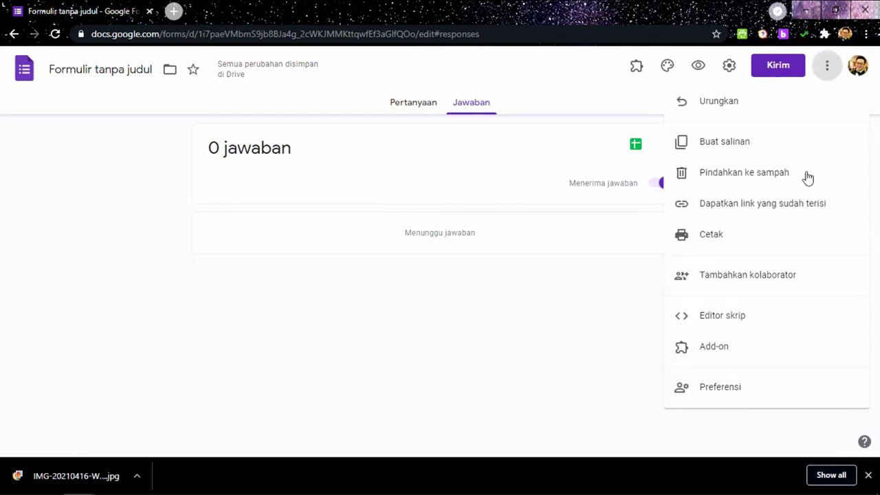
pyautogui.click(708, 350)
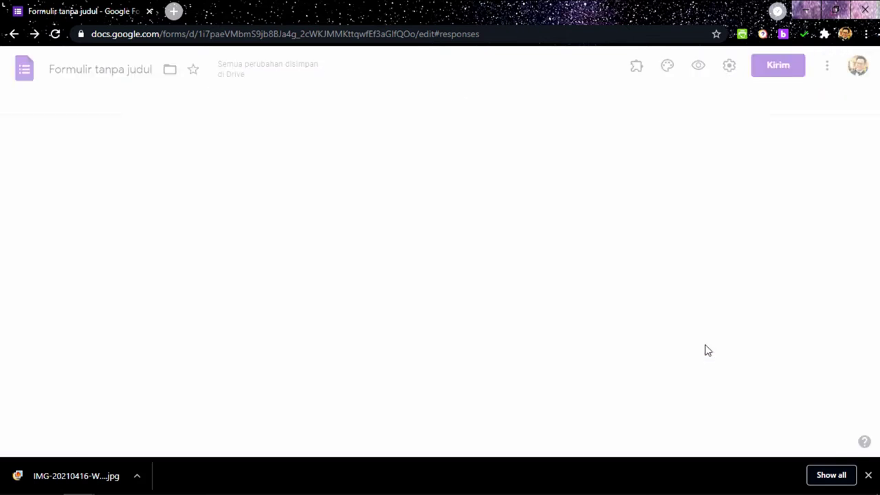
pyautogui.click(477, 107)
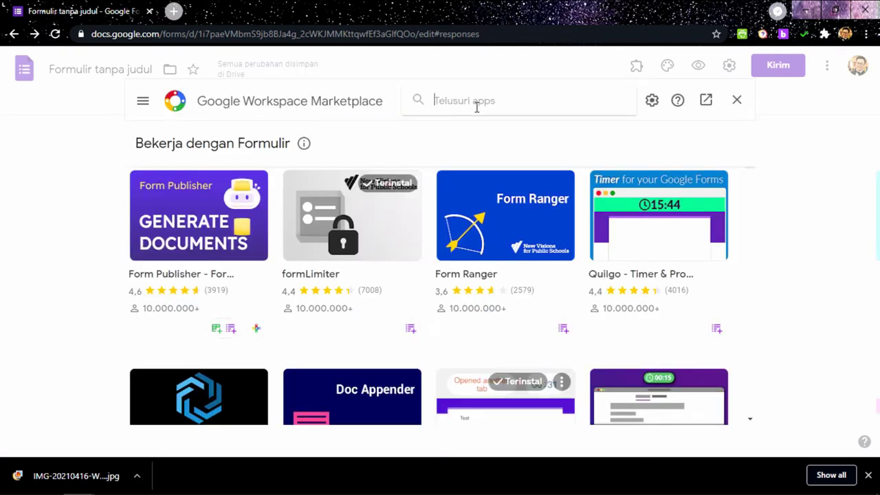
pyautogui.write('timer')
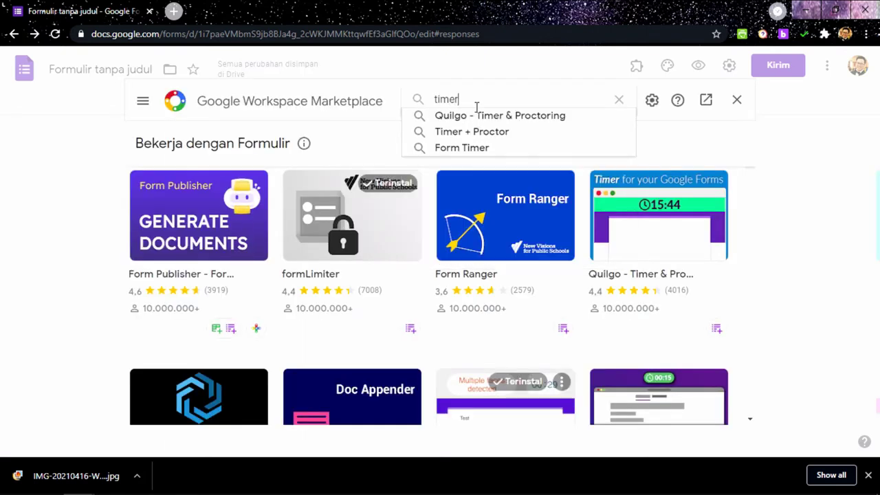
pyautogui.write(' p')
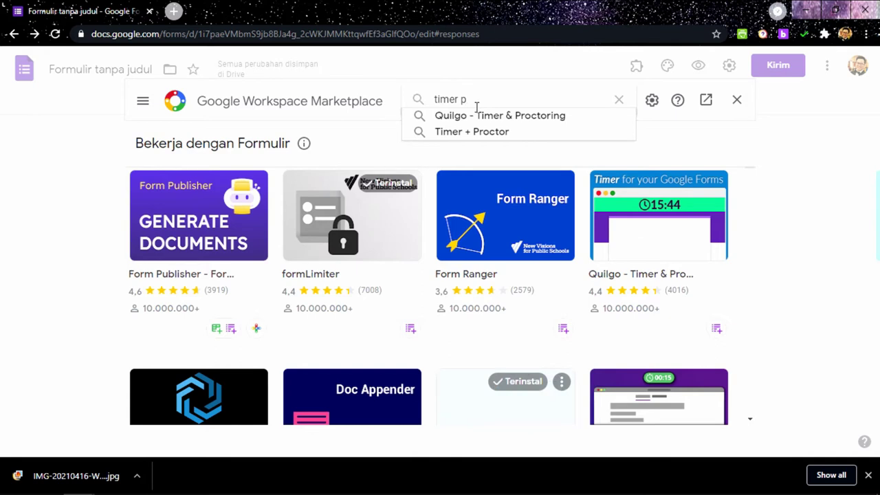
pyautogui.write('rocto')
pyautogui.press('Down')
pyautogui.press('Down')
pyautogui.press('Return')
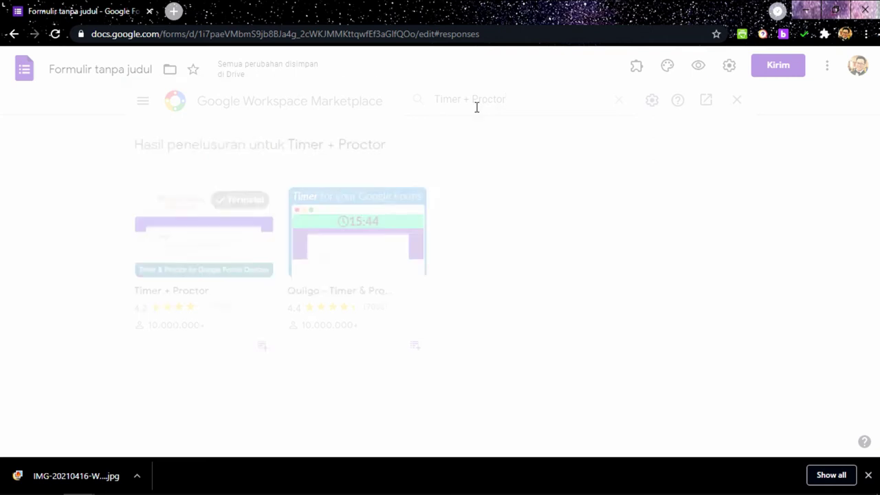
pyautogui.click(198, 228)
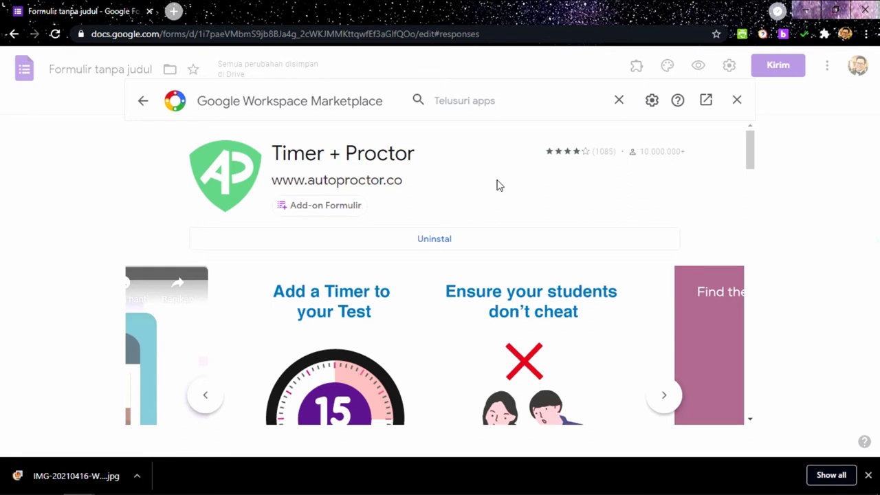
pyautogui.click(736, 100)
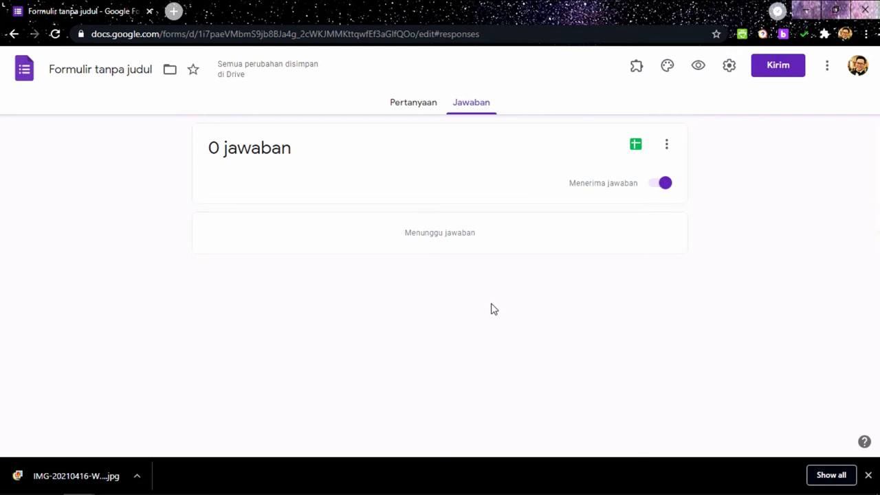
# - Look at the options of the Timer + Proctor add-on on the untitled form, and dismiss them
pyautogui.click(637, 69)
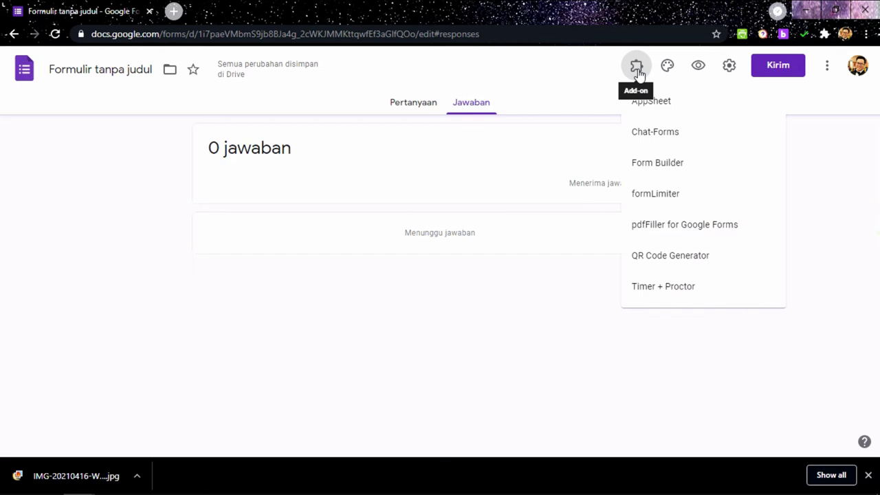
pyautogui.click(665, 284)
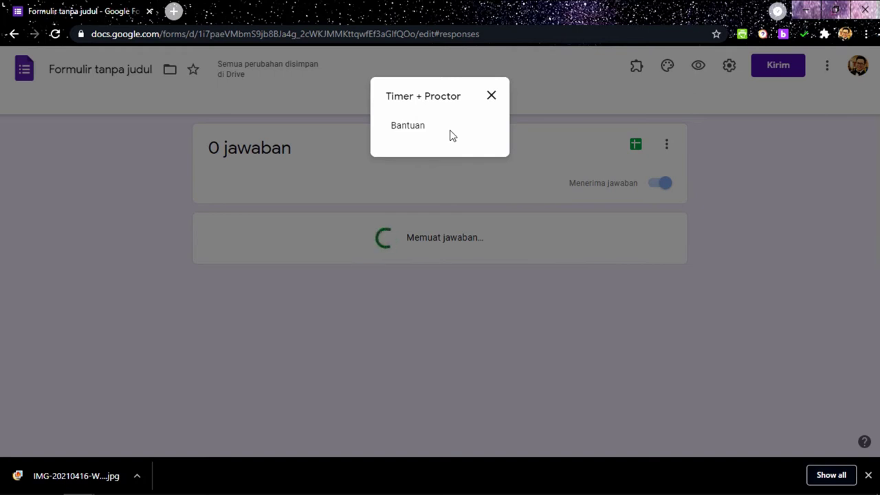
pyautogui.click(491, 97)
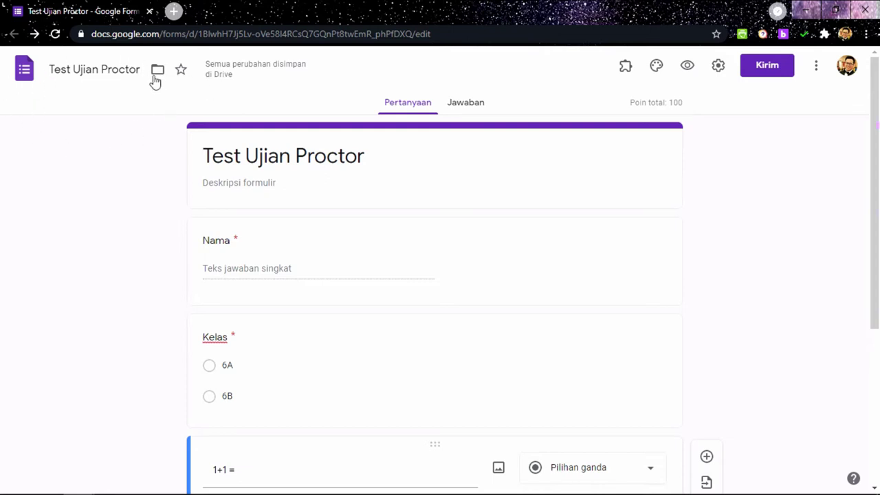
# - Open the AutoProctor add-on's settings for the Test Ujian Proctor form
pyautogui.click(626, 68)
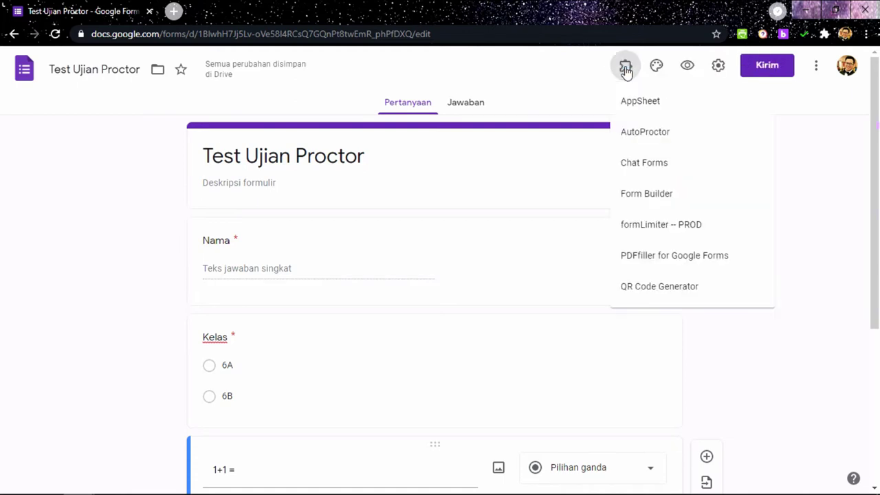
pyautogui.click(641, 141)
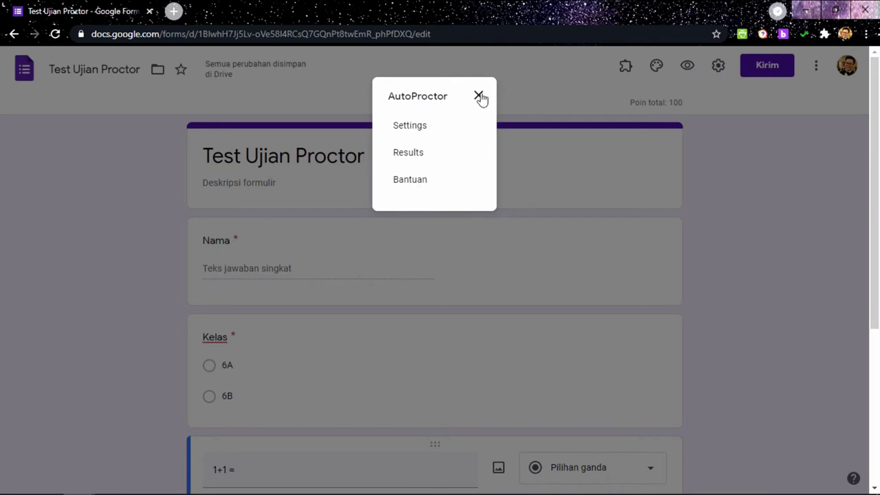
pyautogui.click(413, 124)
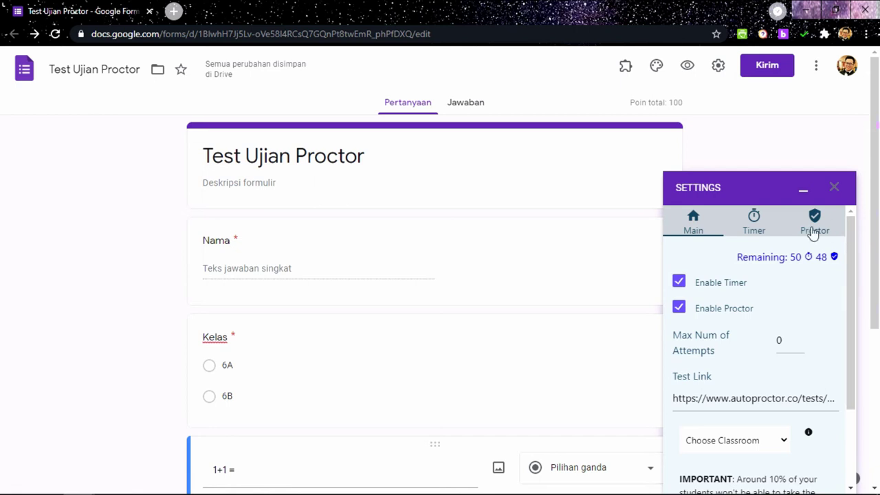
# - Check the remaining timed and proctored test quota, view the AutoProctor pricing page, and return to the form
pyautogui.click(701, 234)
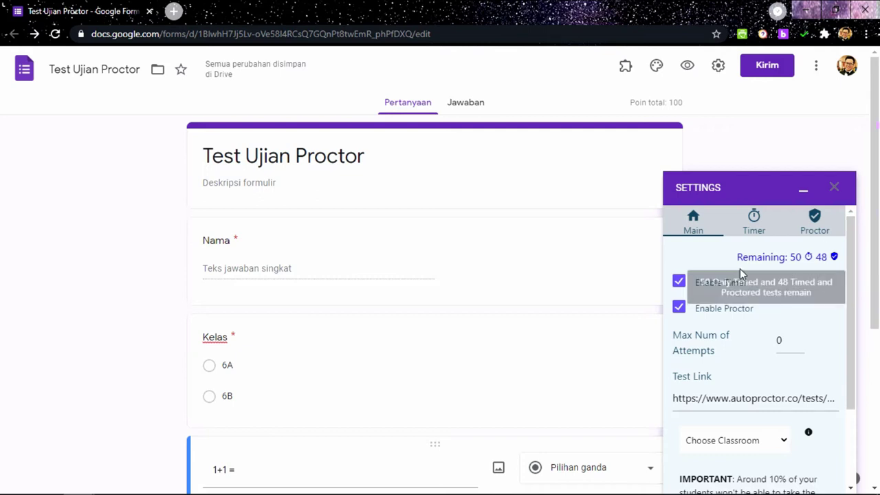
pyautogui.moveTo(803, 256)
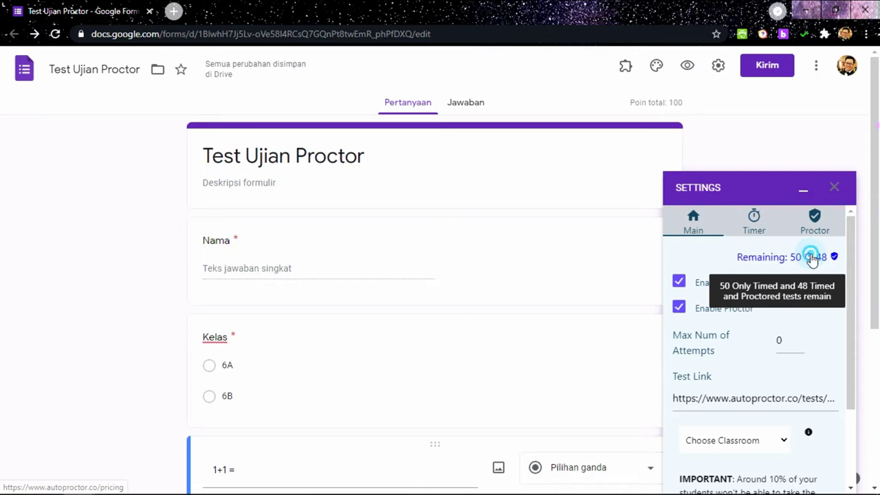
pyautogui.click(812, 258)
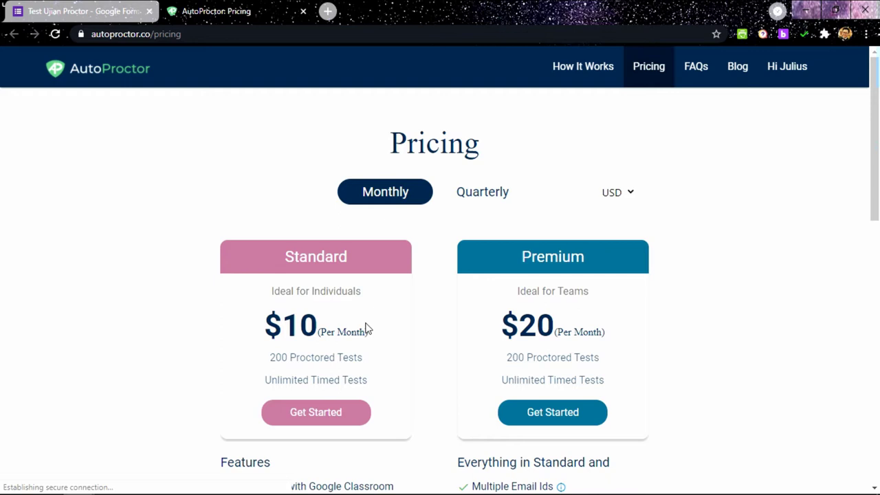
pyautogui.hotkey('ctrl', 'shift', 'Tab')
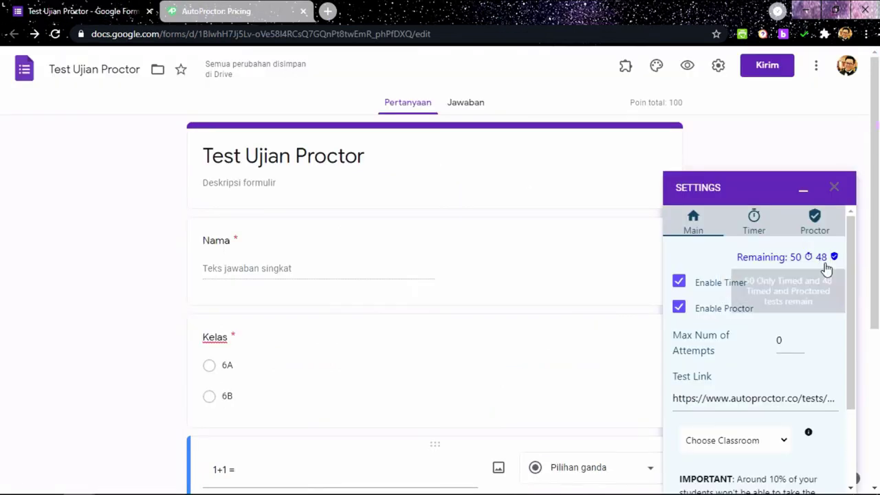
pyautogui.moveTo(826, 260)
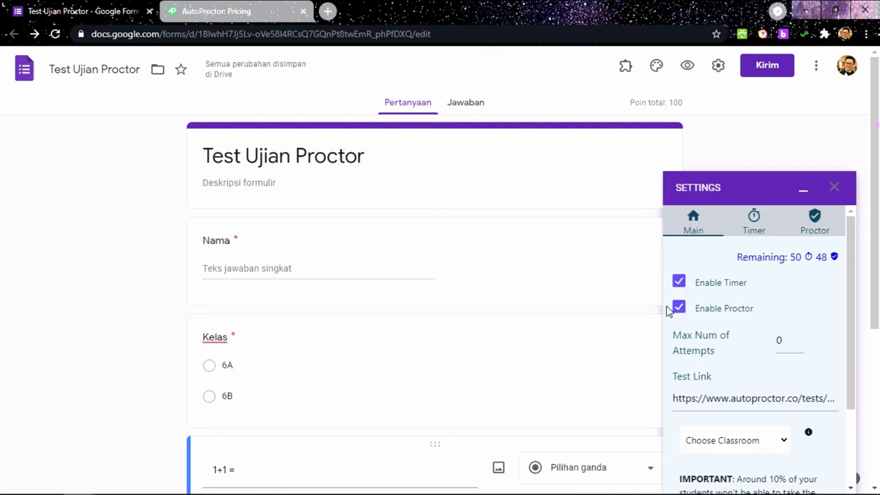
# - Set the maximum number of test attempts to 2 in the main AutoProctor settings
pyautogui.click(783, 340)
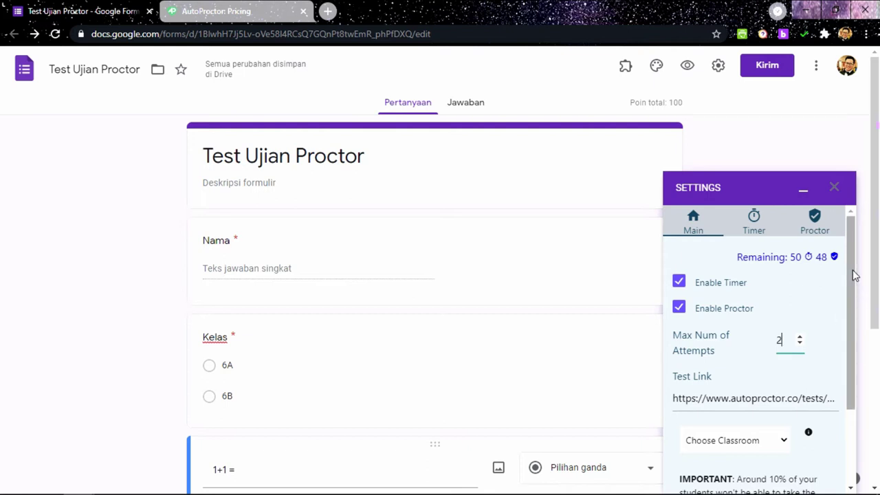
pyautogui.scroll(-1, 786, 353)
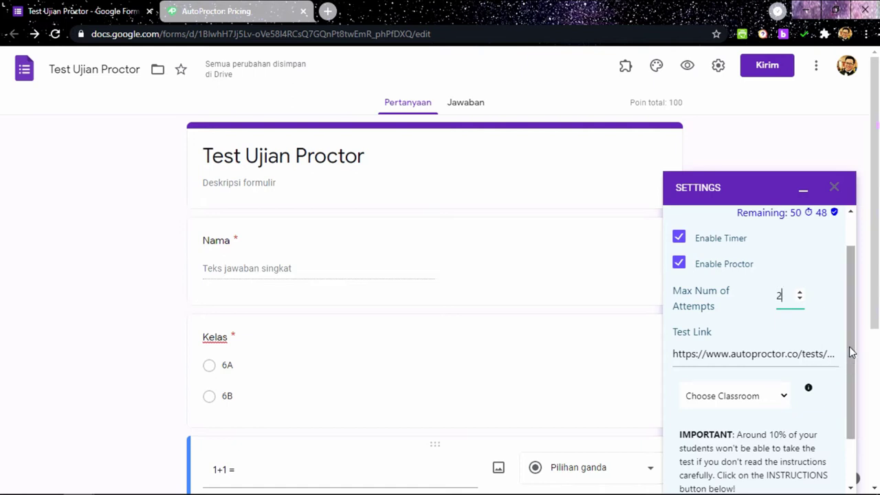
pyautogui.moveTo(851, 345); pyautogui.dragTo(857, 423)
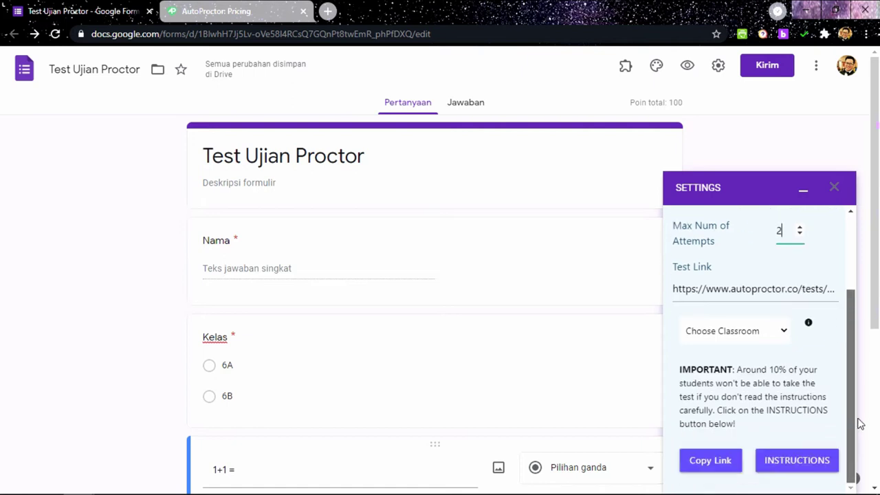
pyautogui.click(781, 335)
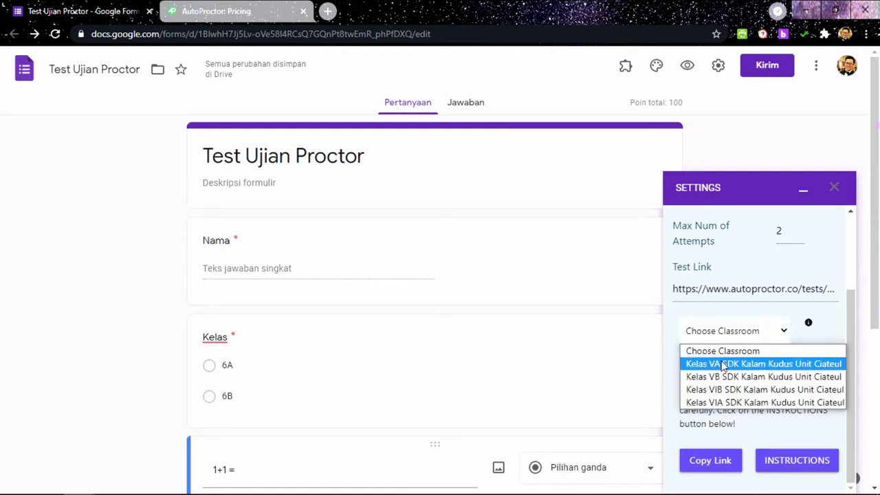
pyautogui.click(718, 363)
pyautogui.click(750, 335)
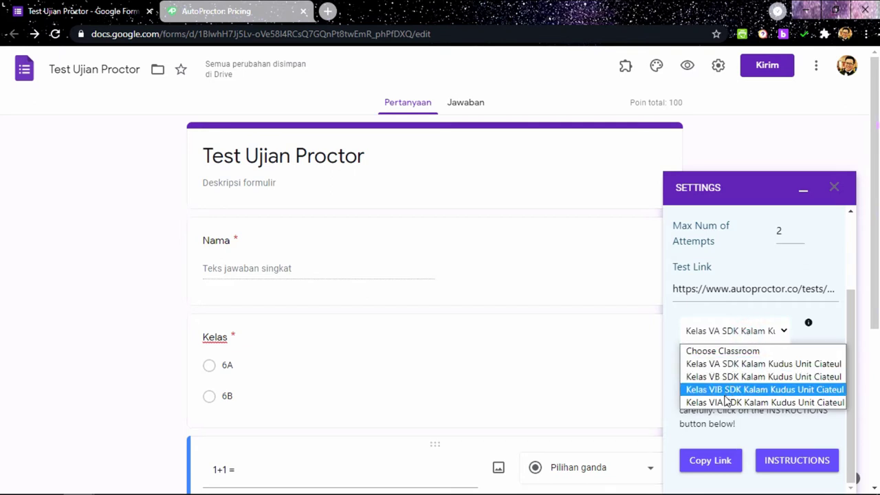
pyautogui.click(750, 334)
pyautogui.click(749, 334)
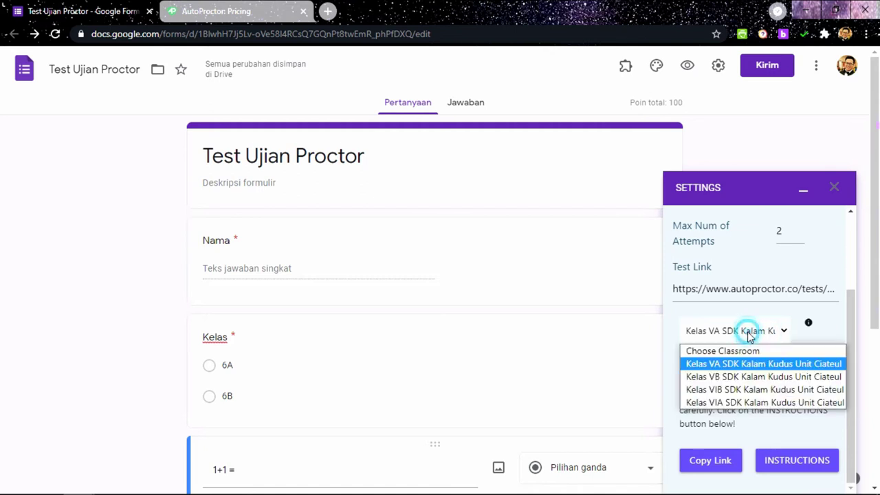
pyautogui.click(704, 352)
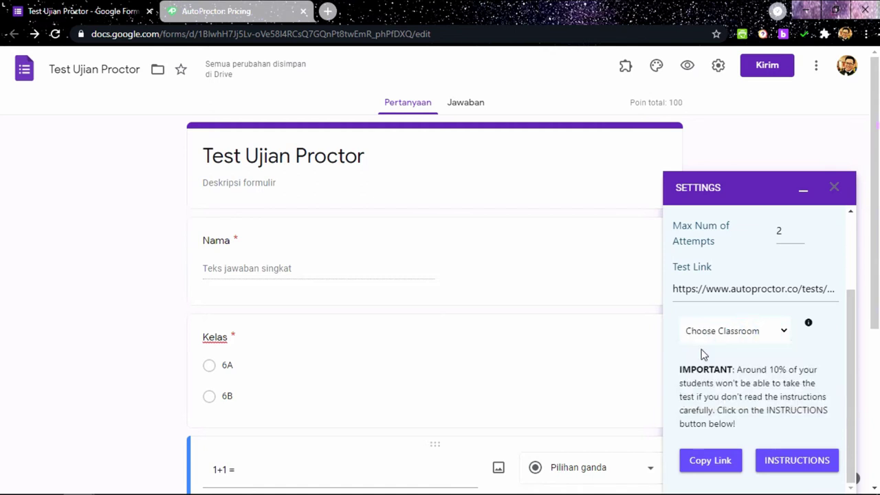
# - Open the timer settings and choose Apr 16, 2021 as the test's start date
pyautogui.moveTo(809, 324)
pyautogui.click(851, 242)
pyautogui.click(754, 219)
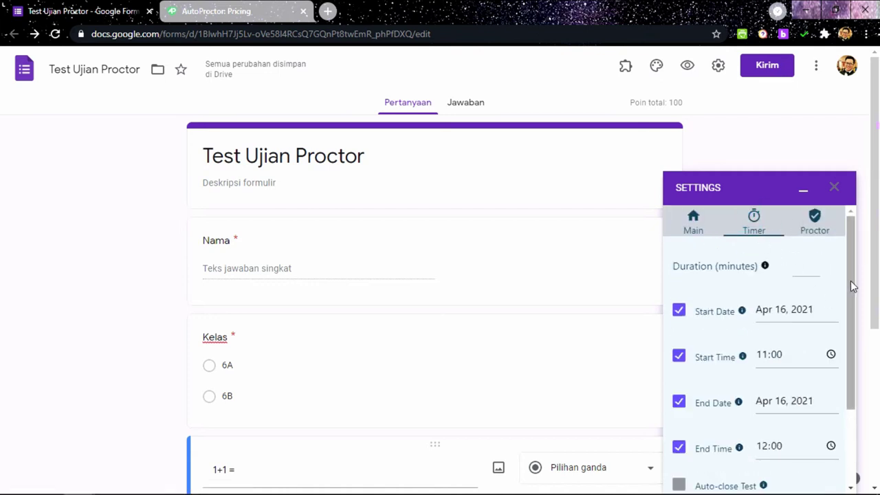
pyautogui.moveTo(851, 281); pyautogui.dragTo(851, 311)
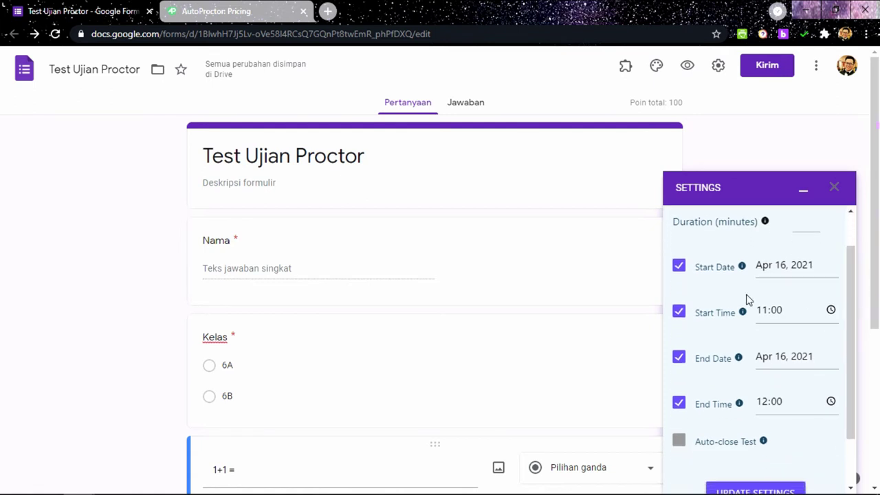
pyautogui.click(774, 267)
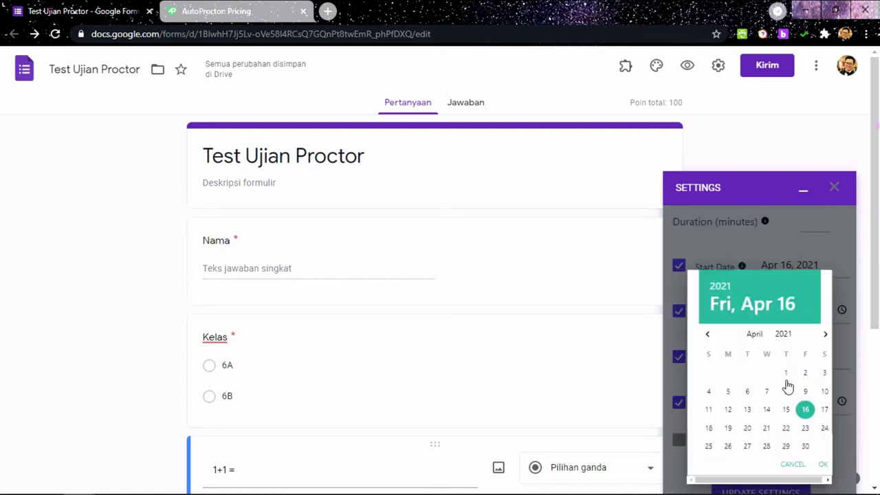
pyautogui.click(804, 414)
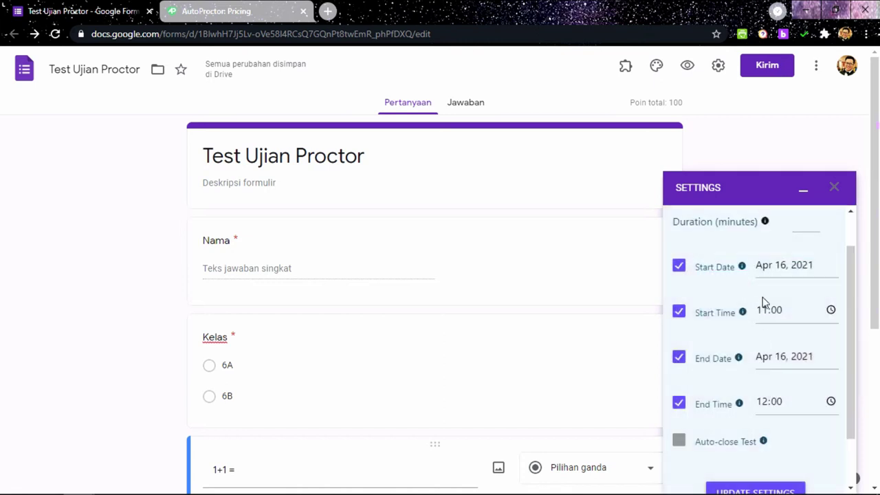
pyautogui.moveTo(724, 358)
pyautogui.scroll(-2, 777, 330)
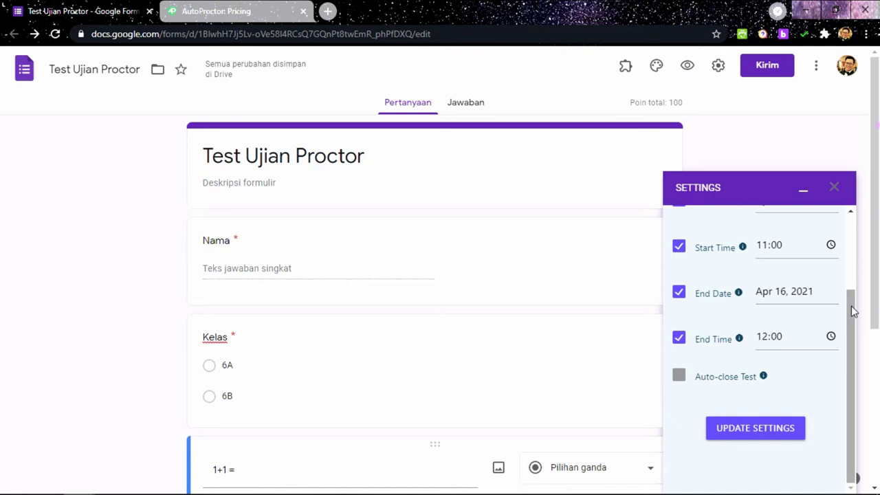
# - Review the proctor tracking and communication options, keeping all of them enabled, and save the updated settings
pyautogui.moveTo(852, 311); pyautogui.dragTo(848, 279)
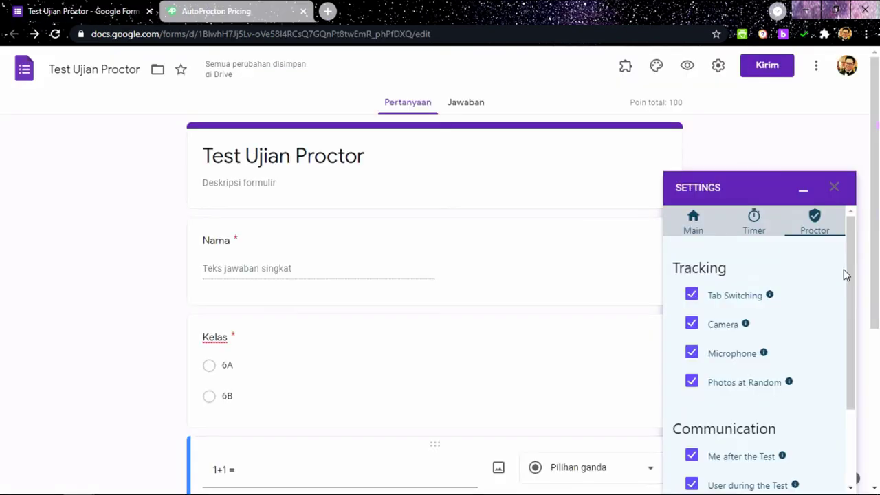
pyautogui.moveTo(851, 271); pyautogui.dragTo(850, 311)
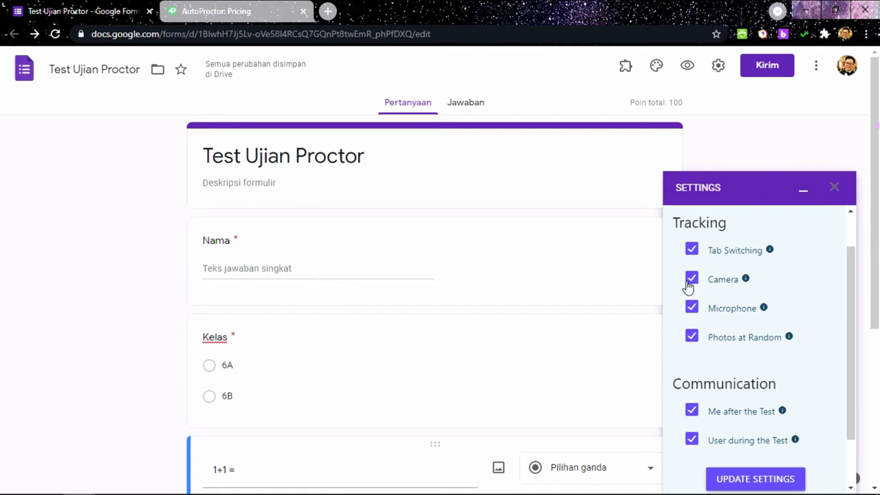
pyautogui.moveTo(765, 312)
pyautogui.moveTo(790, 343)
pyautogui.moveTo(855, 353); pyautogui.dragTo(835, 254)
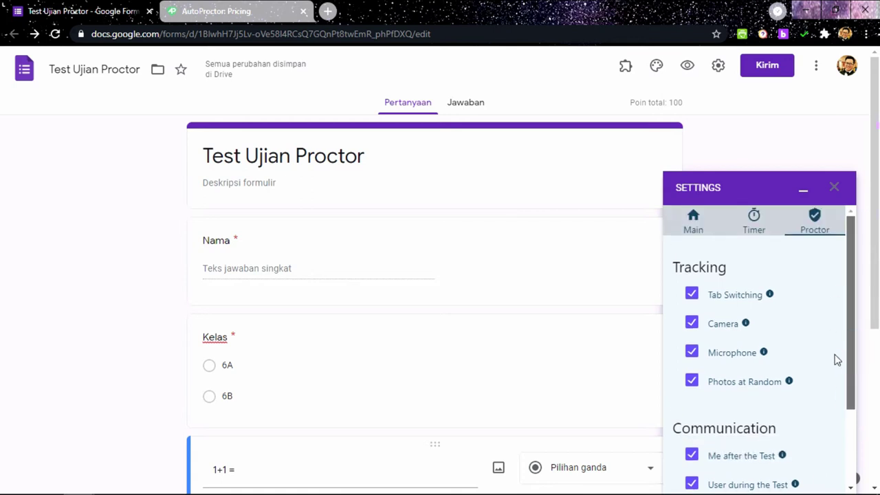
pyautogui.scroll(-3, 835, 358)
pyautogui.click(746, 415)
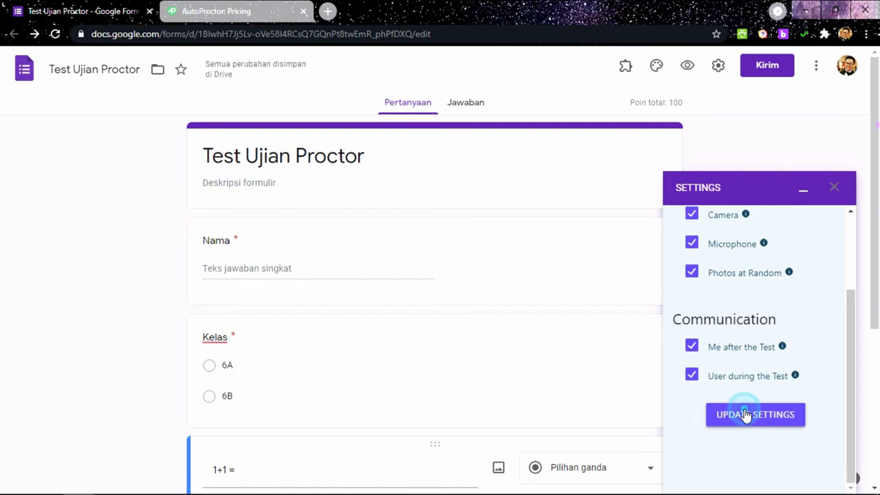
# - Save the updated proctor settings and copy the test link from the main AutoProctor settings
pyautogui.click(762, 415)
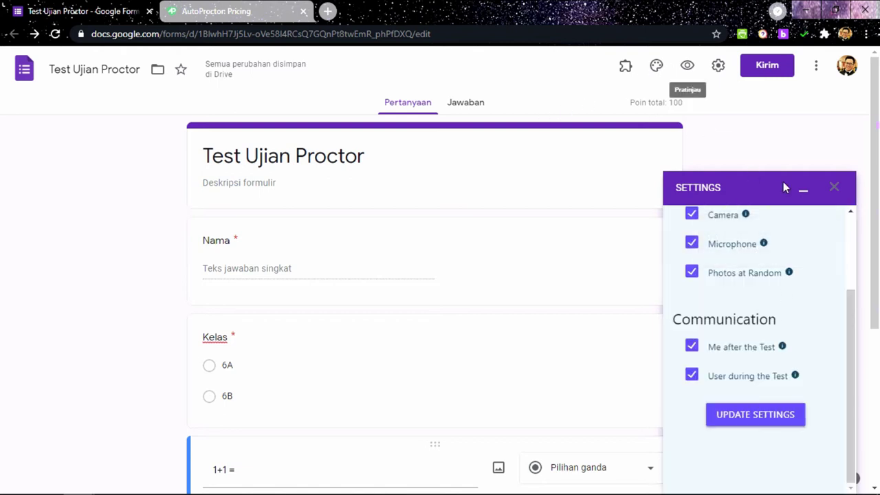
pyautogui.scroll(3, 850, 246)
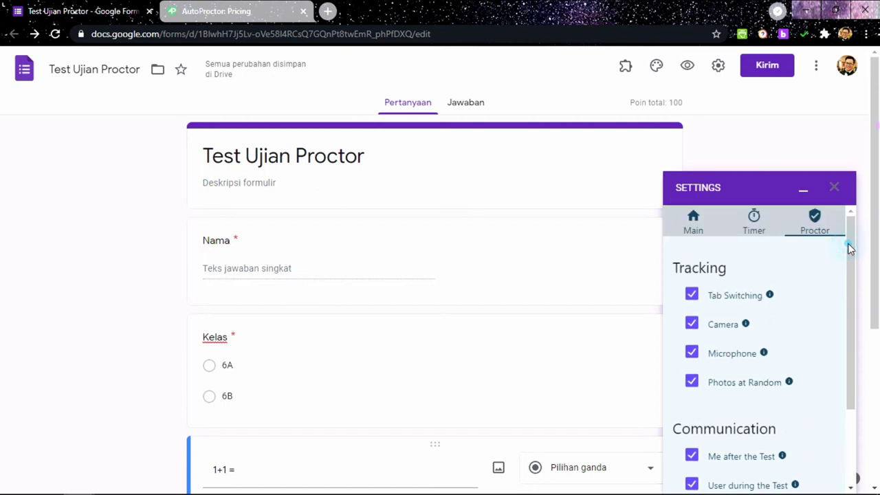
pyautogui.click(704, 225)
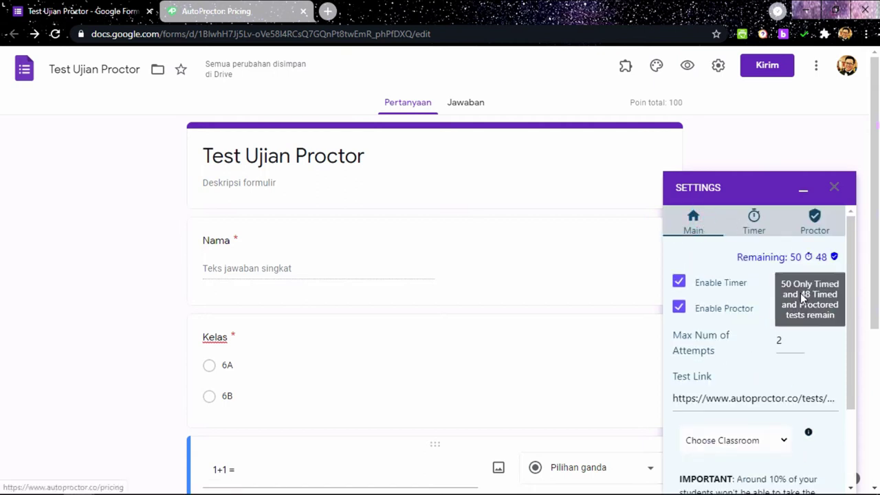
pyautogui.click(743, 409)
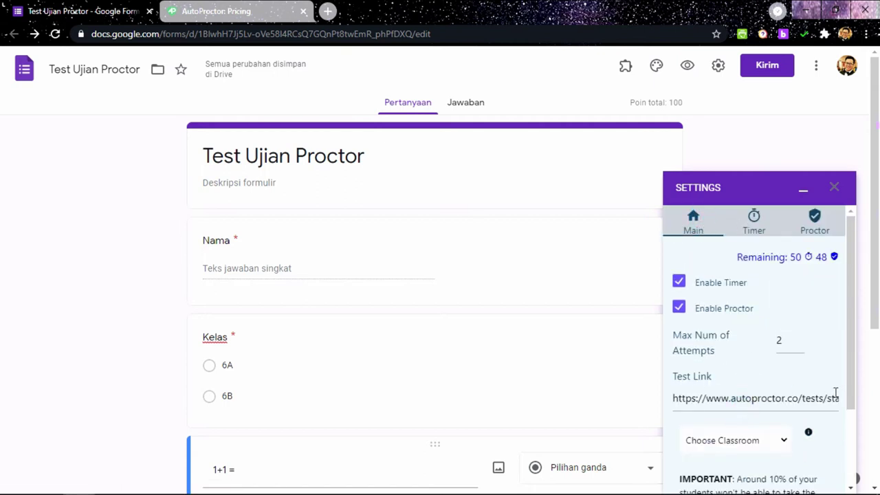
pyautogui.moveTo(849, 382); pyautogui.dragTo(849, 455)
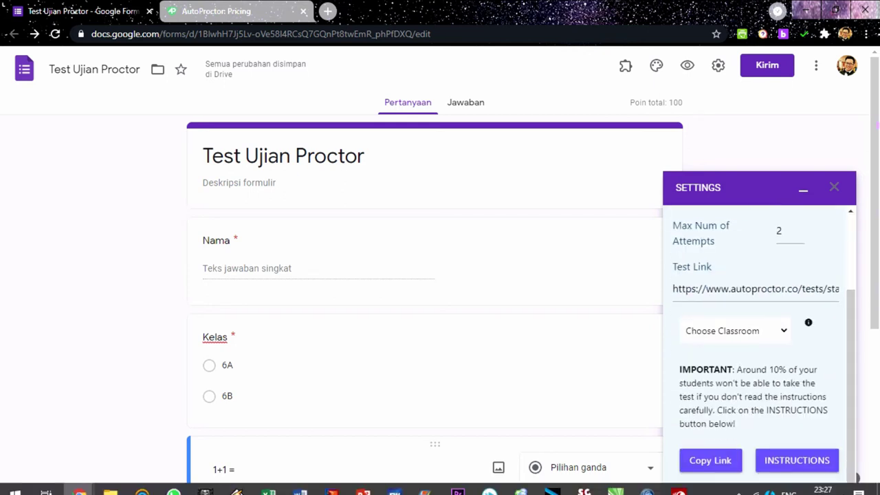
pyautogui.click(710, 461)
# - Collapse the AutoProctor settings window and look over the form's questions
pyautogui.click(481, 258)
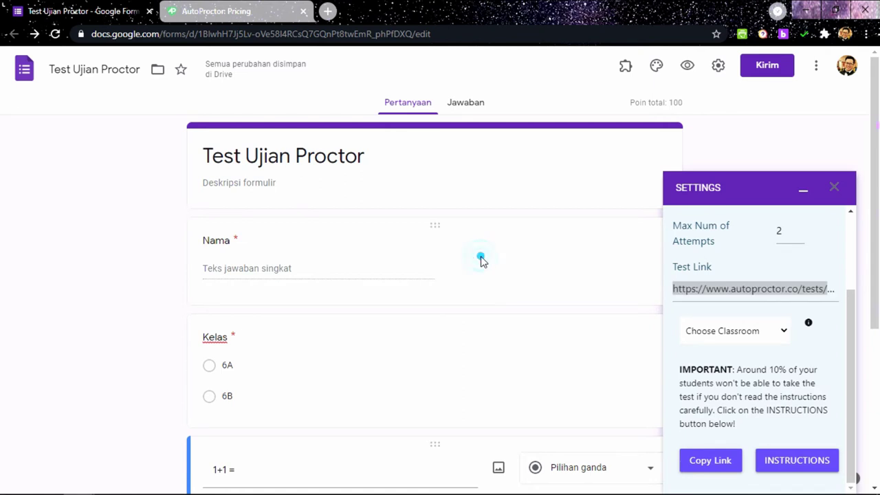
pyautogui.click(801, 190)
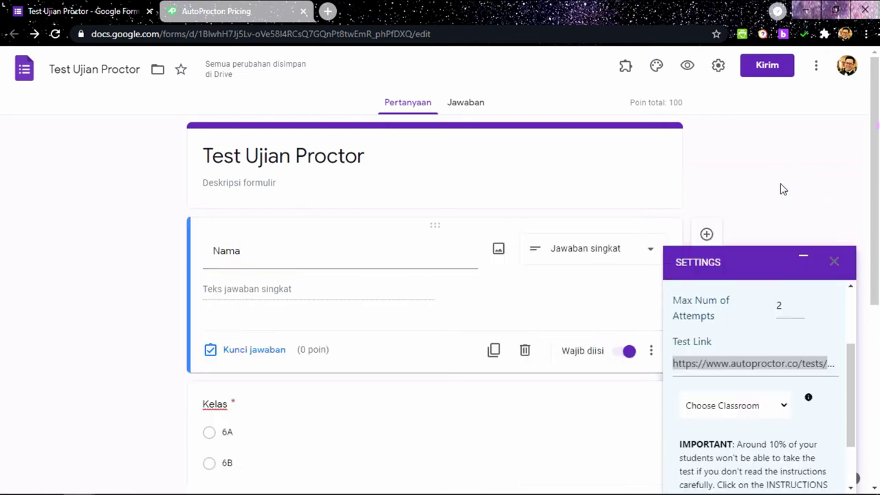
pyautogui.moveTo(879, 187); pyautogui.dragTo(846, 231)
pyautogui.scroll(1, 843, 224)
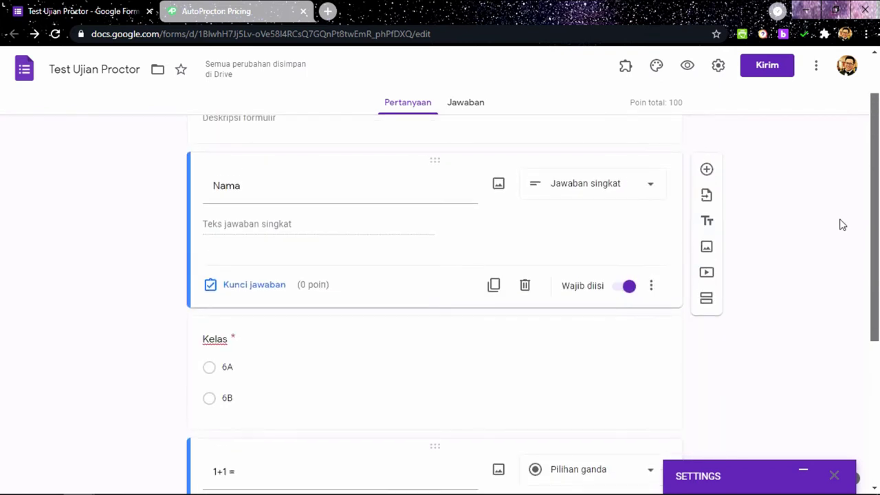
pyautogui.scroll(-5, 844, 261)
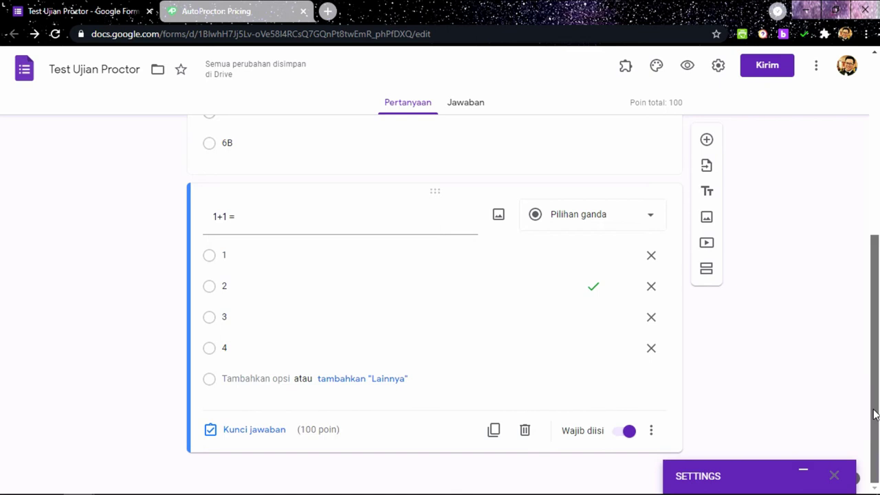
pyautogui.scroll(3, 846, 255)
# - Load the copied AutoProctor test link in the other browser tab
pyautogui.click(174, 15)
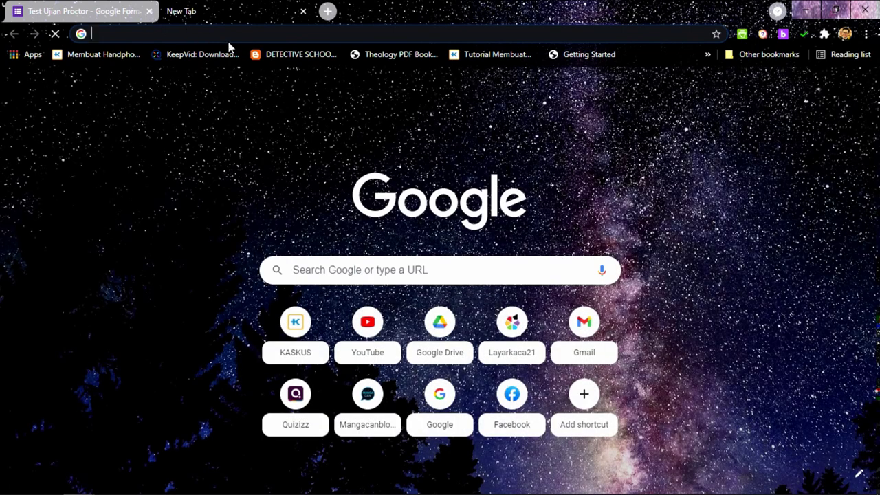
pyautogui.write('https://www.autoproctor.co/tests/start-test/VxN4bK3YNo')
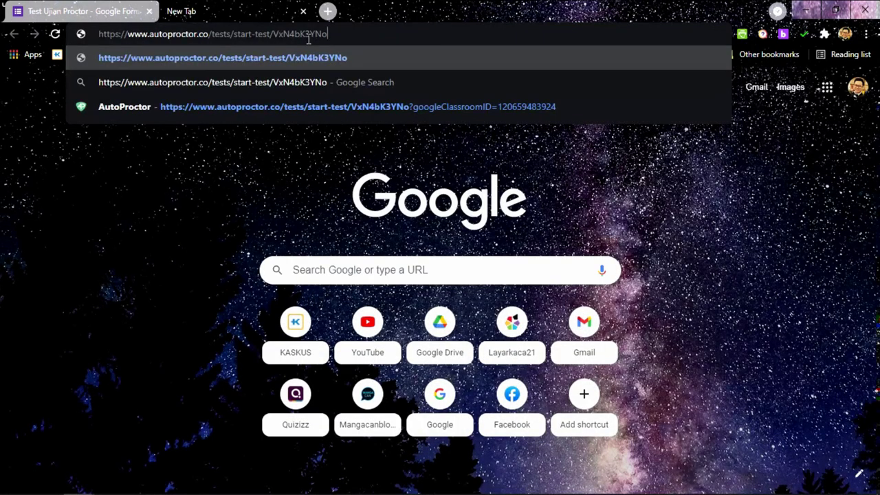
pyautogui.press('Return')
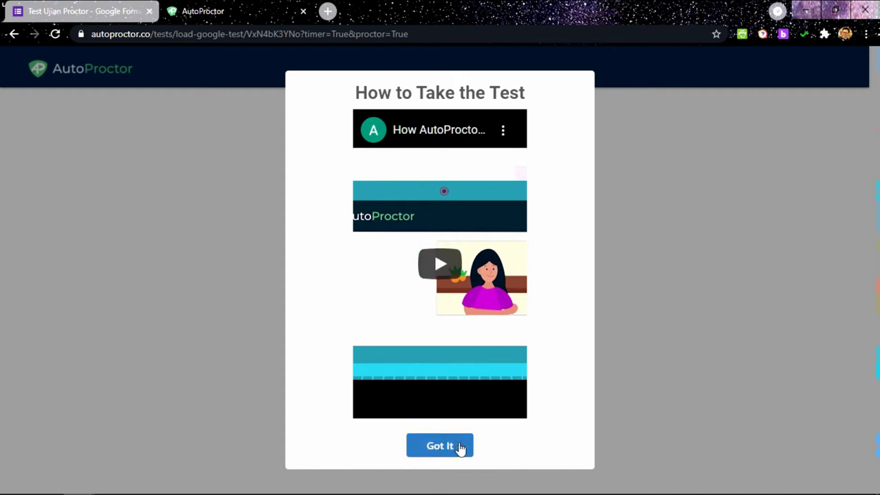
# - Accept the test instructions and screen-sharing notice, share the entire screen, and keep waiting for the test page to load
pyautogui.click(441, 453)
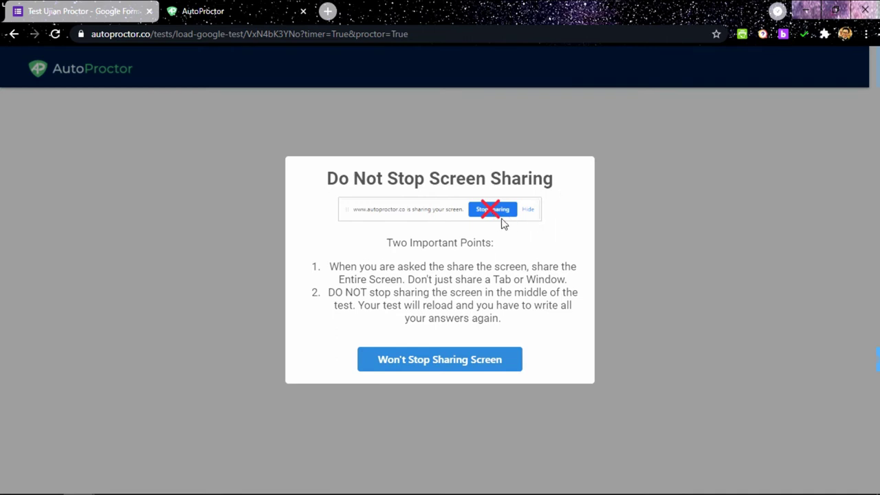
pyautogui.click(448, 366)
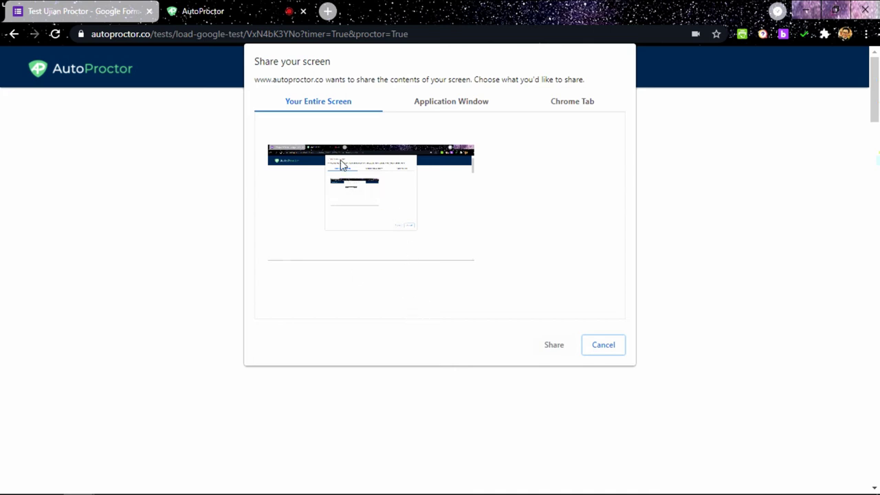
pyautogui.click(395, 198)
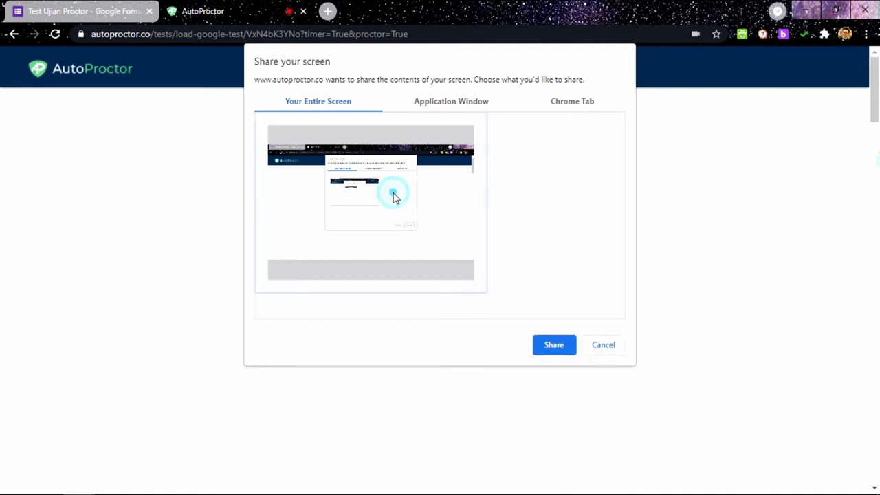
pyautogui.click(554, 347)
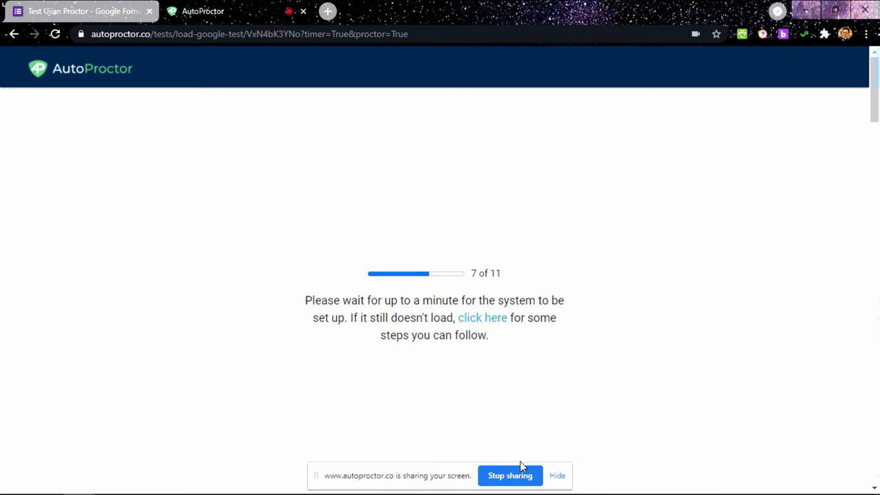
pyautogui.click(560, 475)
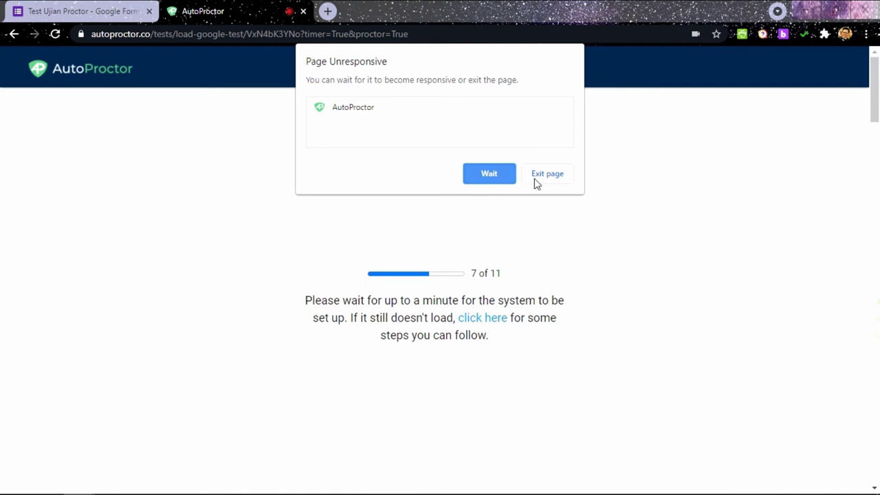
pyautogui.click(489, 175)
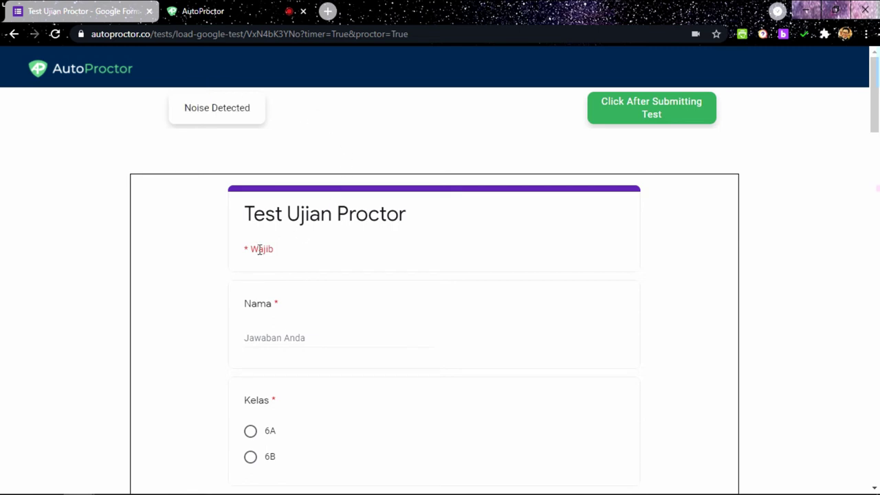
# - Fill in the test with the respondent's name, class 6A, and answer 2 for the question 1+1
pyautogui.moveTo(875, 104); pyautogui.dragTo(876, 131)
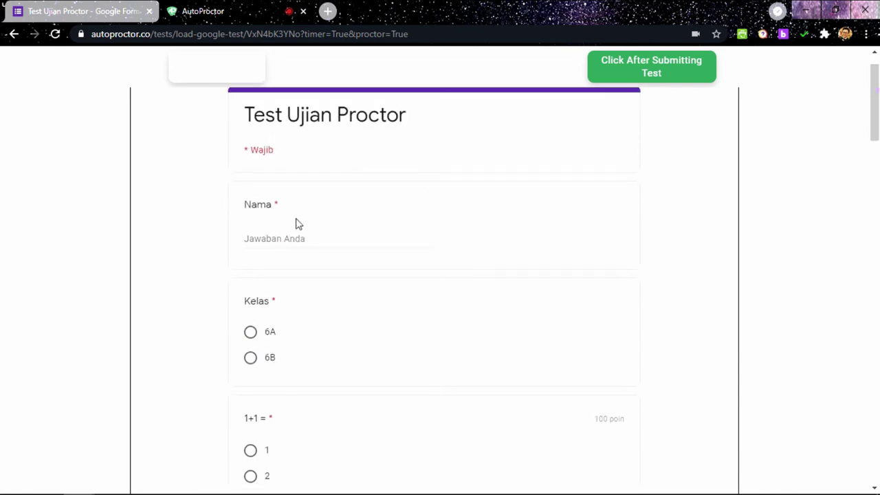
pyautogui.click(262, 246)
pyautogui.write('JC')
pyautogui.click(254, 335)
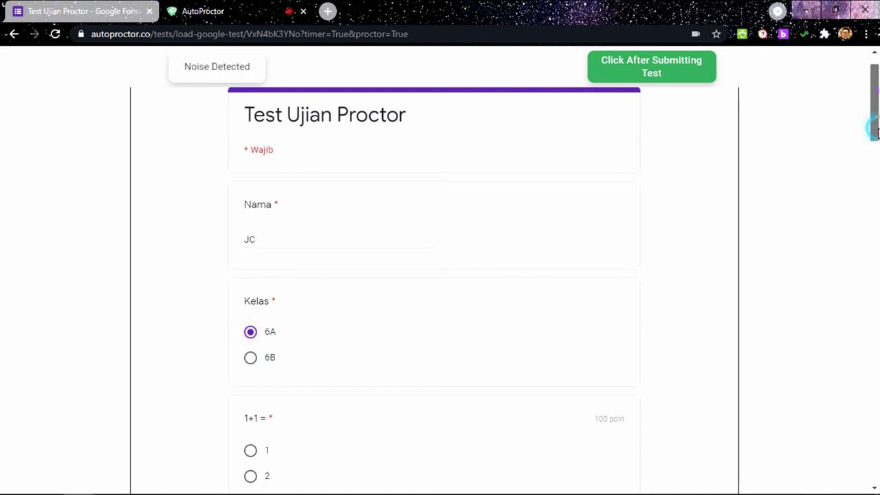
pyautogui.moveTo(876, 126); pyautogui.dragTo(876, 176)
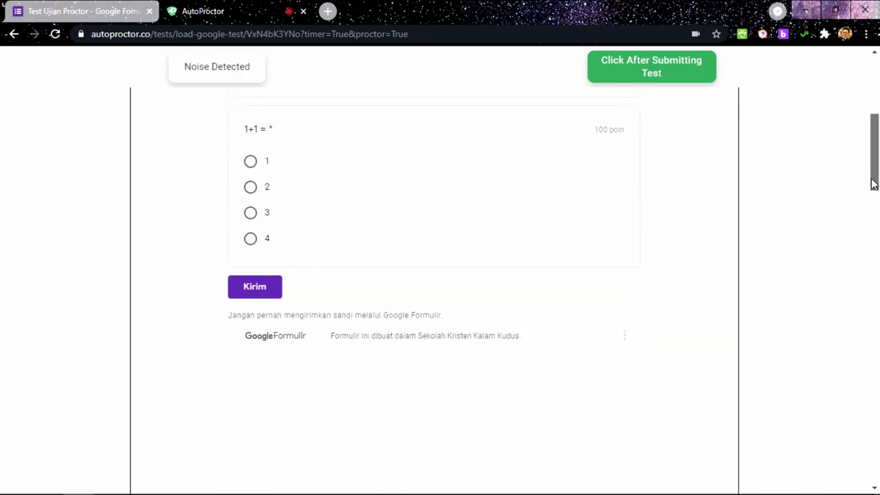
pyautogui.click(250, 184)
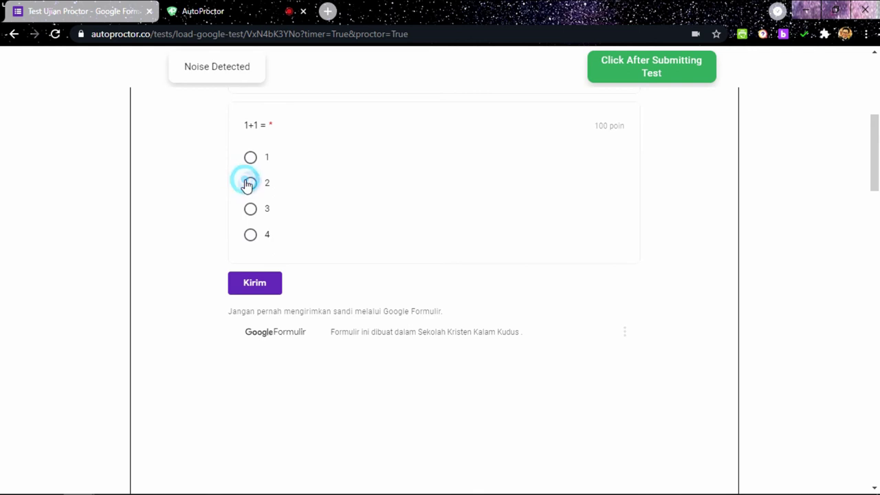
# - Submit the test form and confirm to AutoProctor that submitting is finished
pyautogui.click(262, 284)
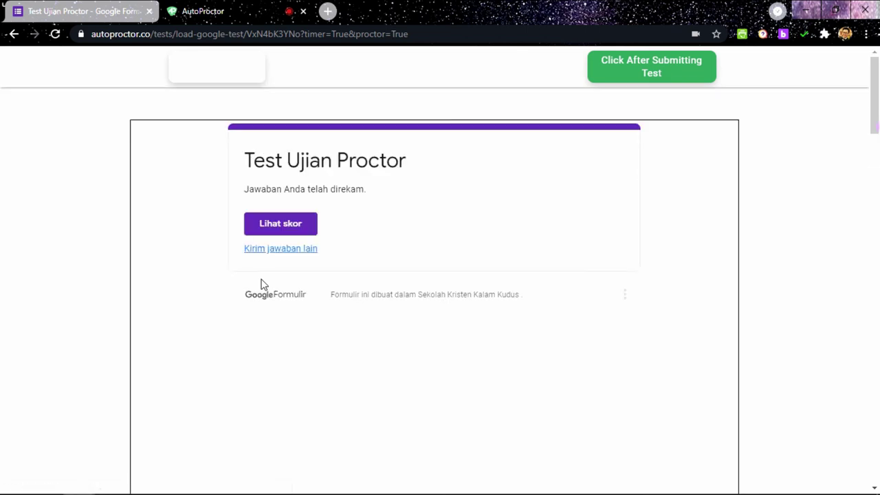
pyautogui.click(685, 70)
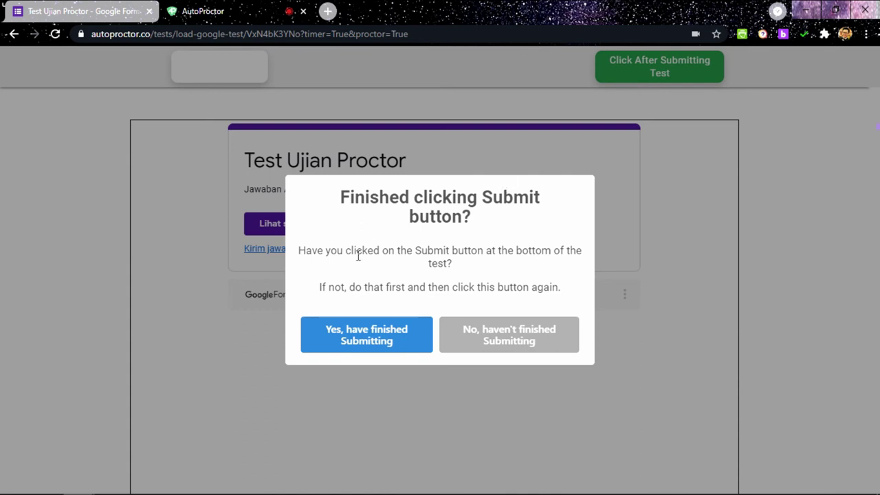
pyautogui.click(364, 342)
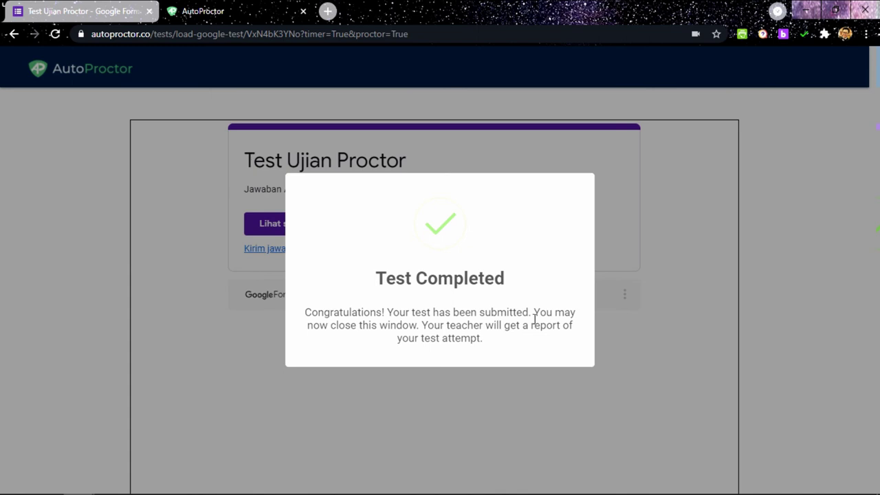
# - Return to the form editor, collapse the add-on settings, and view the summary of the form's responses
pyautogui.click(120, 12)
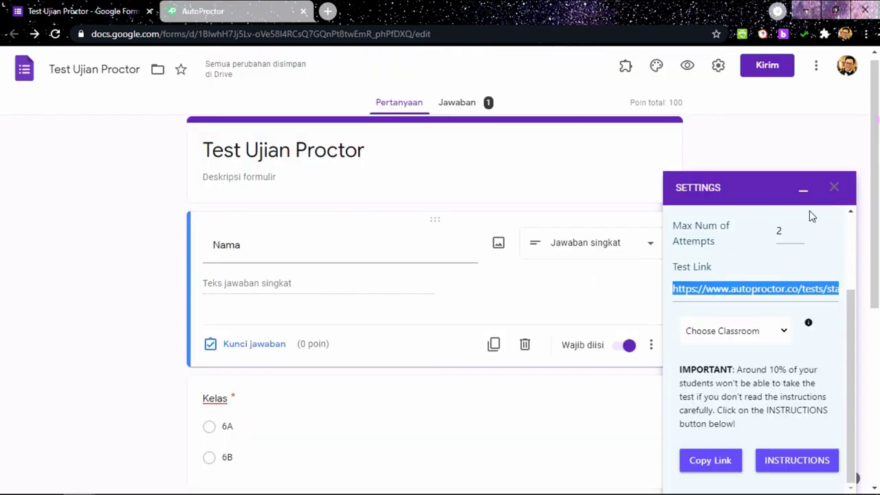
pyautogui.click(804, 191)
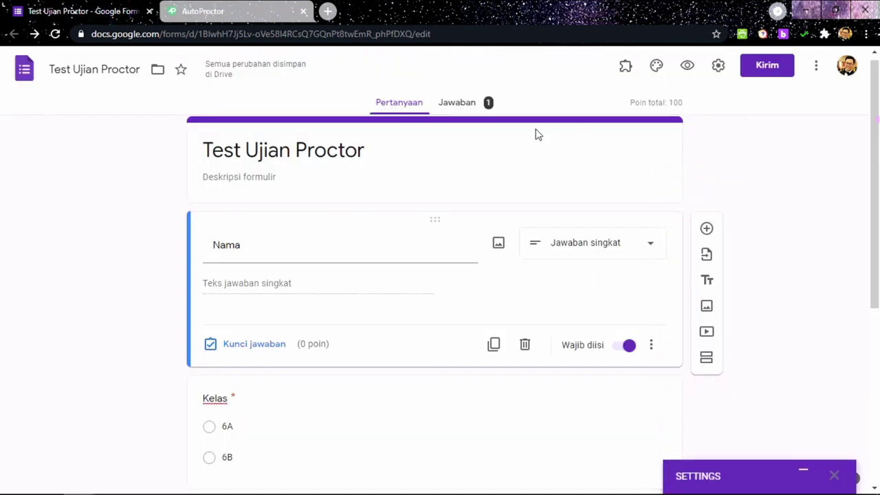
pyautogui.click(471, 100)
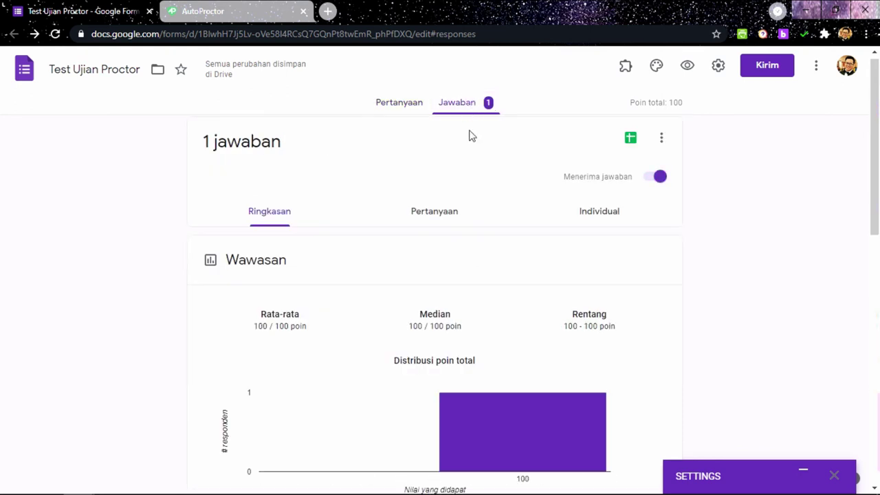
pyautogui.click(399, 107)
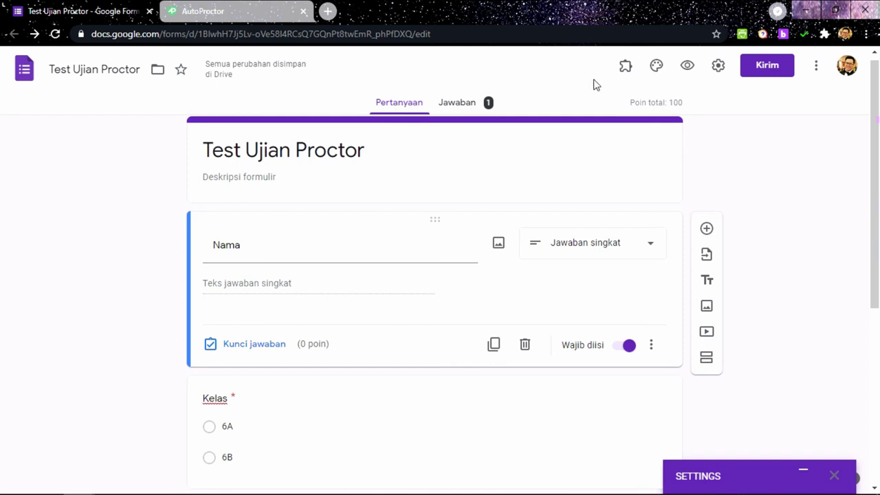
# - Open the AutoProctor results for the form and examine the violation log in the submitted attempt's trust score report
pyautogui.click(624, 69)
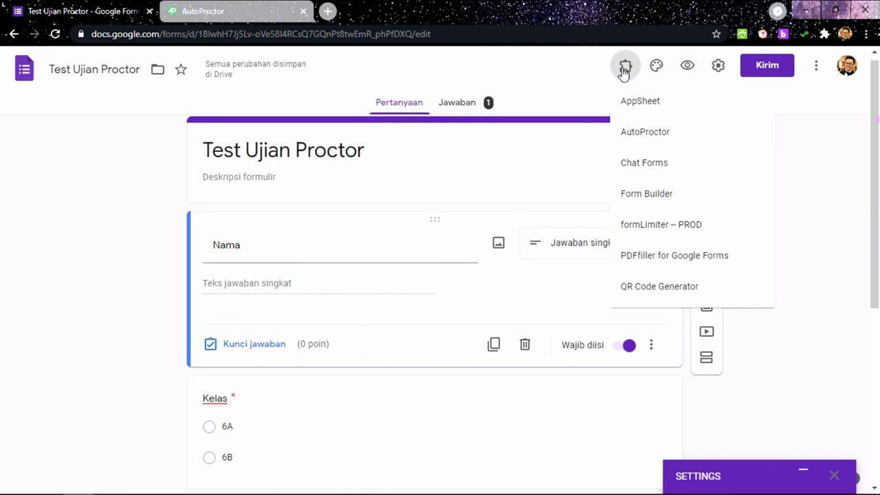
pyautogui.click(642, 138)
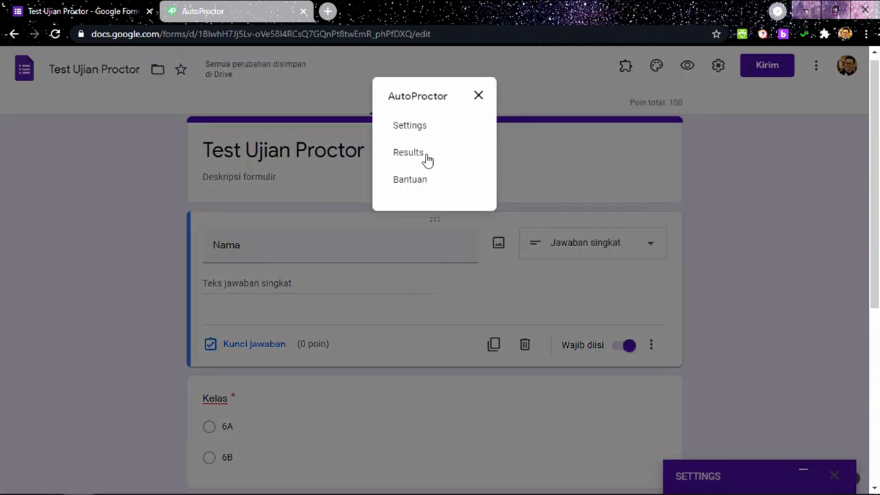
pyautogui.click(409, 157)
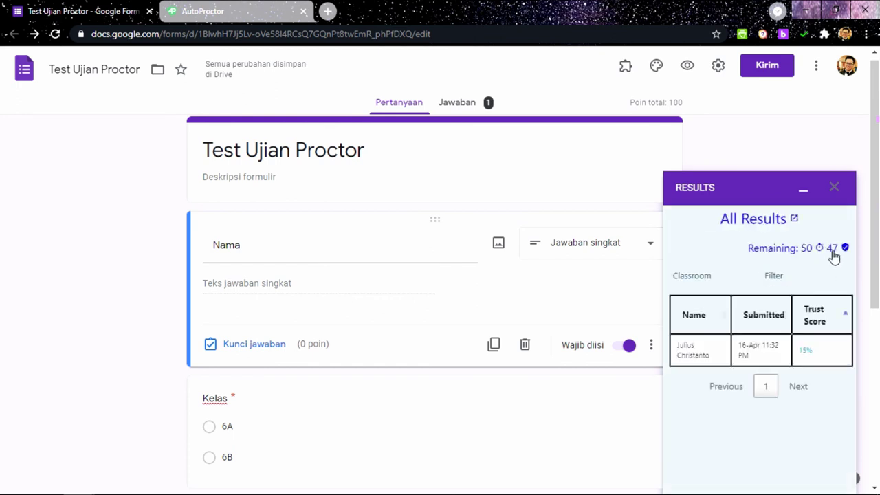
pyautogui.moveTo(833, 255)
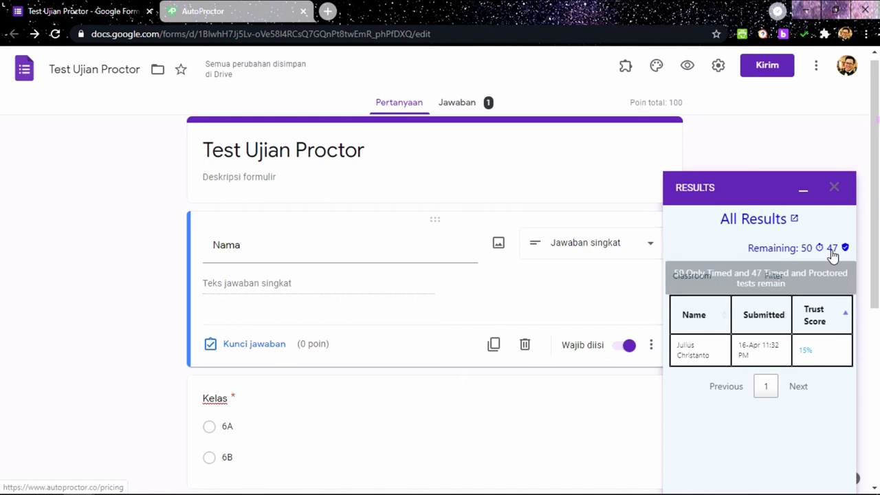
pyautogui.click(806, 350)
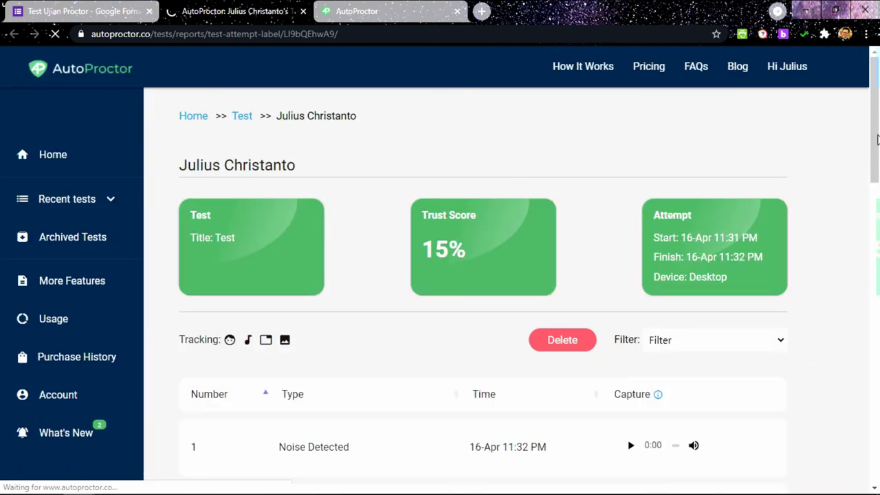
pyautogui.moveTo(877, 139); pyautogui.dragTo(877, 207)
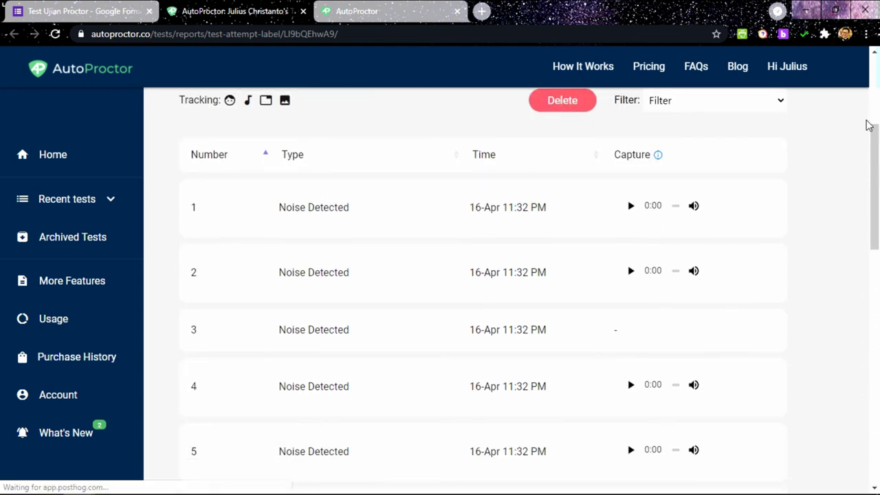
# - Examine the violation types, times and captured photos throughout the first page of the attempt's violation log
pyautogui.moveTo(870, 155); pyautogui.dragTo(872, 240)
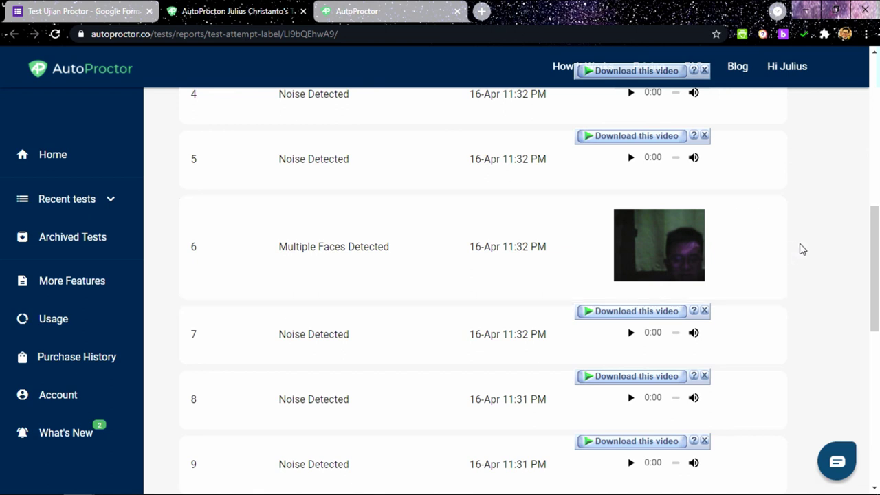
pyautogui.moveTo(879, 258); pyautogui.dragTo(879, 319)
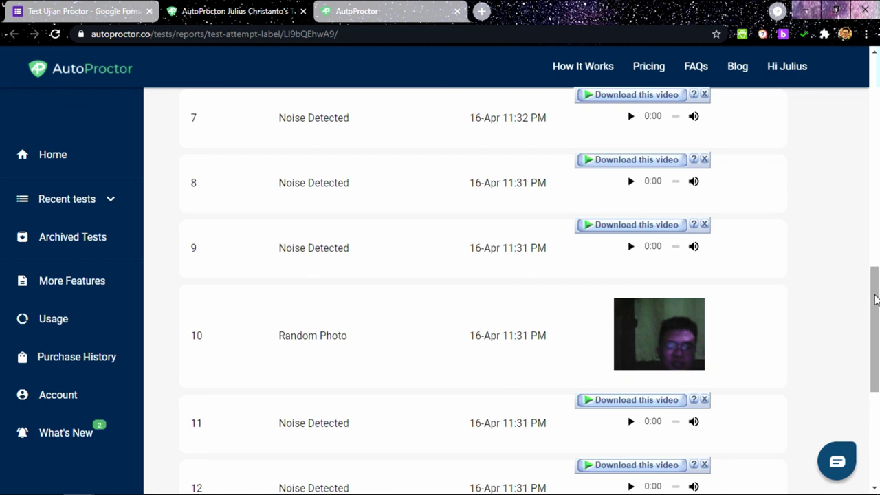
pyautogui.scroll(-3, 876, 299)
pyautogui.moveTo(868, 333); pyautogui.dragTo(853, 176)
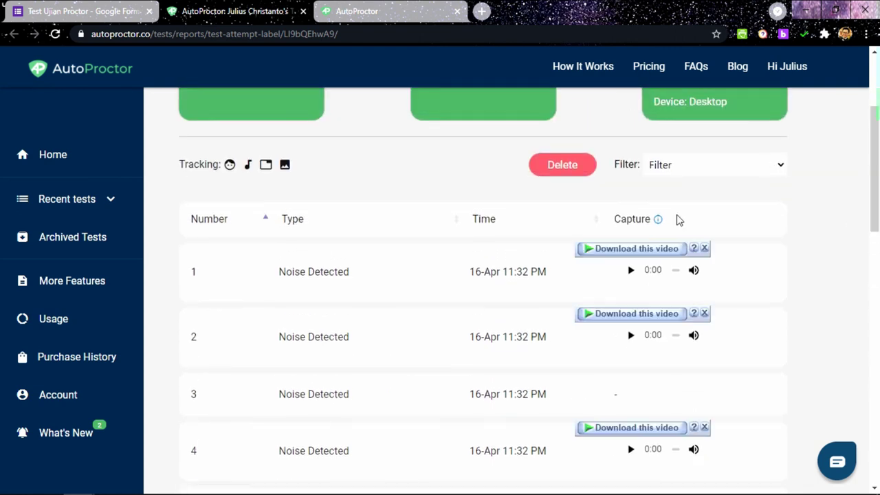
# - Play the audio captures recorded for noise violations 1, 2 and 8 in the log
pyautogui.click(630, 272)
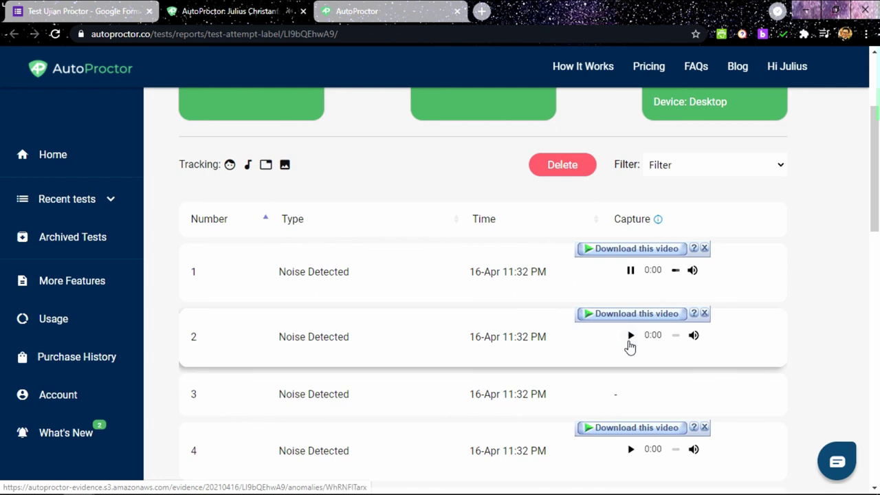
pyautogui.click(630, 272)
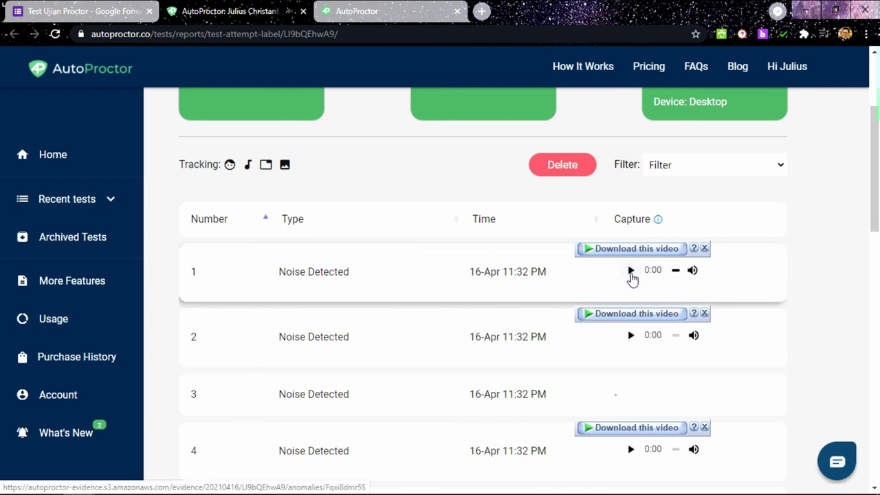
pyautogui.click(630, 336)
pyautogui.click(631, 336)
pyautogui.moveTo(872, 167); pyautogui.dragTo(878, 333)
pyautogui.click(628, 270)
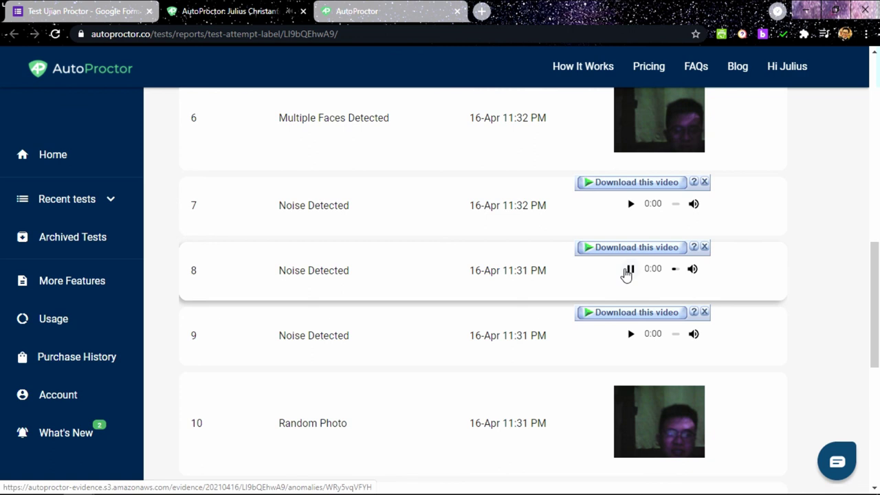
# - Review the remaining violations, including the log's second page, and return to the report's trust score summary
pyautogui.click(874, 302)
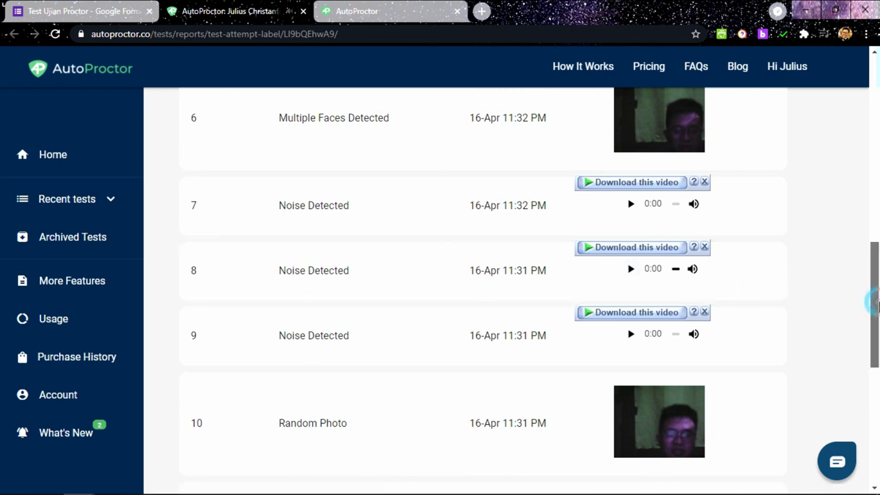
pyautogui.moveTo(874, 302); pyautogui.dragTo(877, 386)
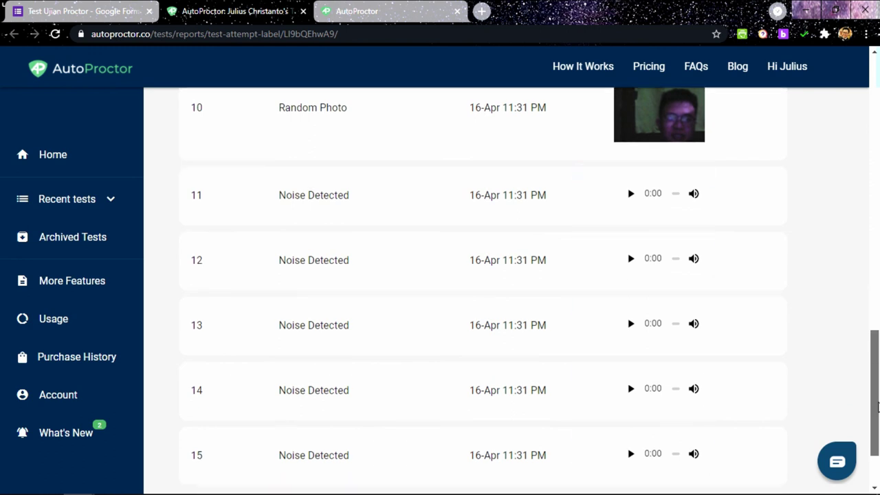
pyautogui.scroll(-2, 878, 388)
pyautogui.click(727, 428)
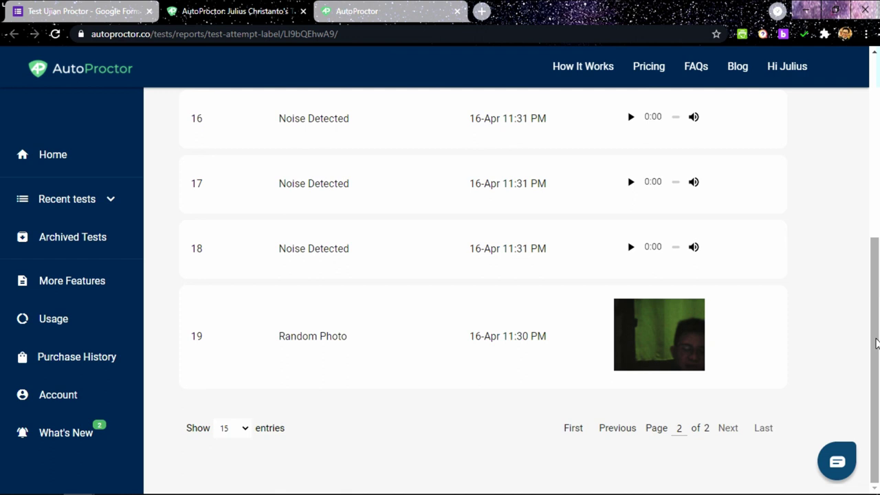
pyautogui.moveTo(879, 344); pyautogui.dragTo(879, 168)
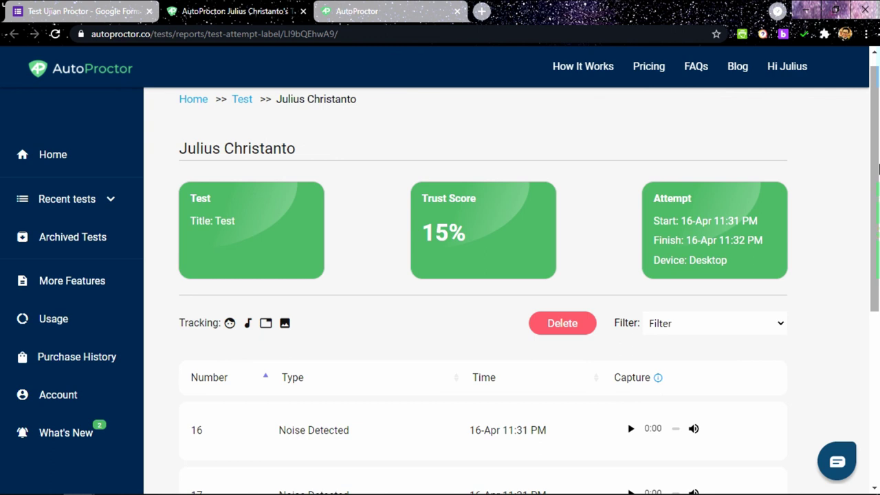
# - Return from the AutoProctor report to the Test Ujian Proctor form editor
pyautogui.click(372, 11)
pyautogui.click(261, 11)
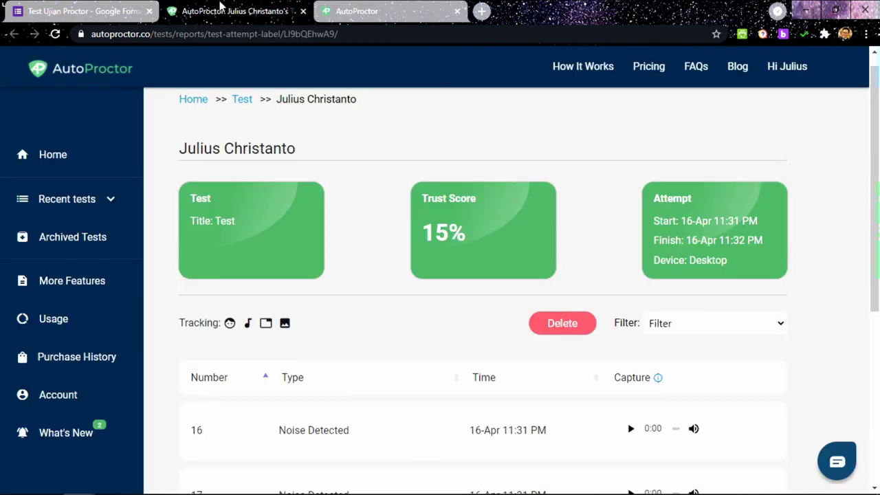
pyautogui.click(110, 9)
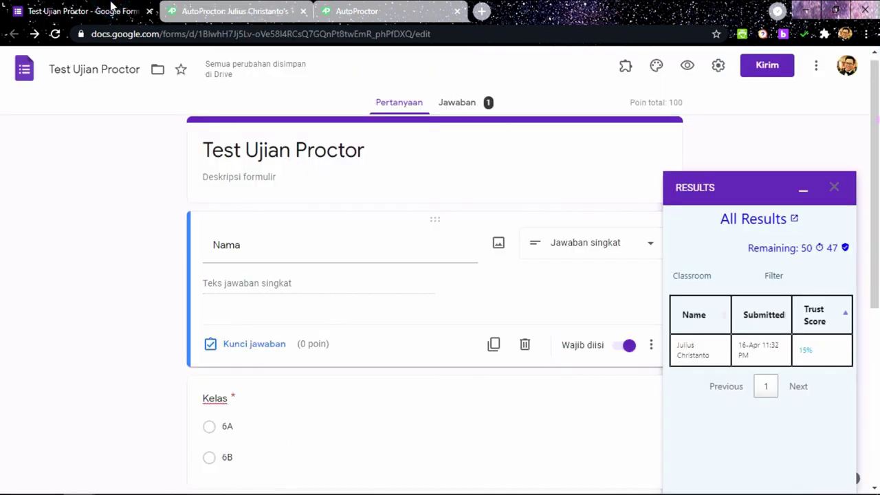